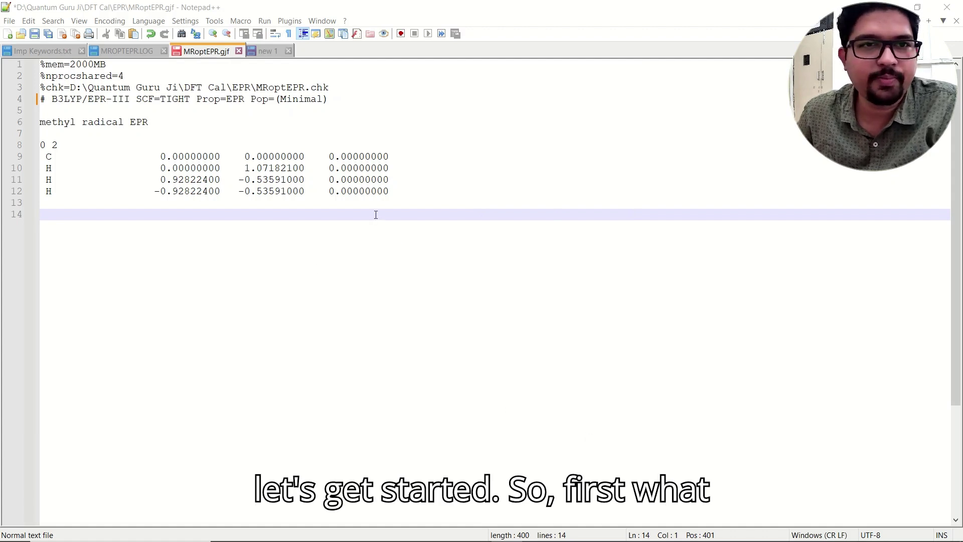
Open MRopt.gjf in GaussView, rotate the methyl radical to show all three hydrogens, then close GaussView.
{"action": "mouse_move", "coordinate": [289, 527]}
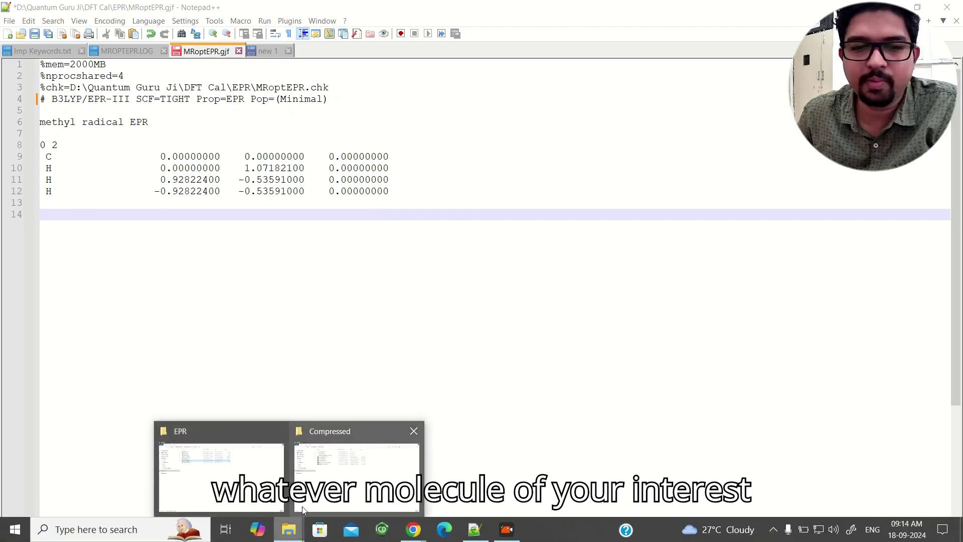
{"action": "left_click", "coordinate": [262, 469]}
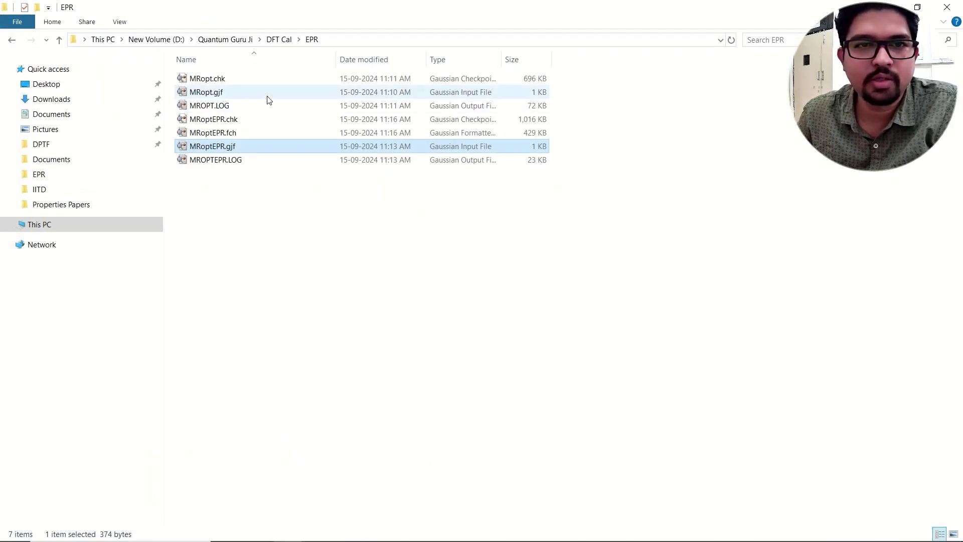
{"action": "double_click", "coordinate": [225, 93]}
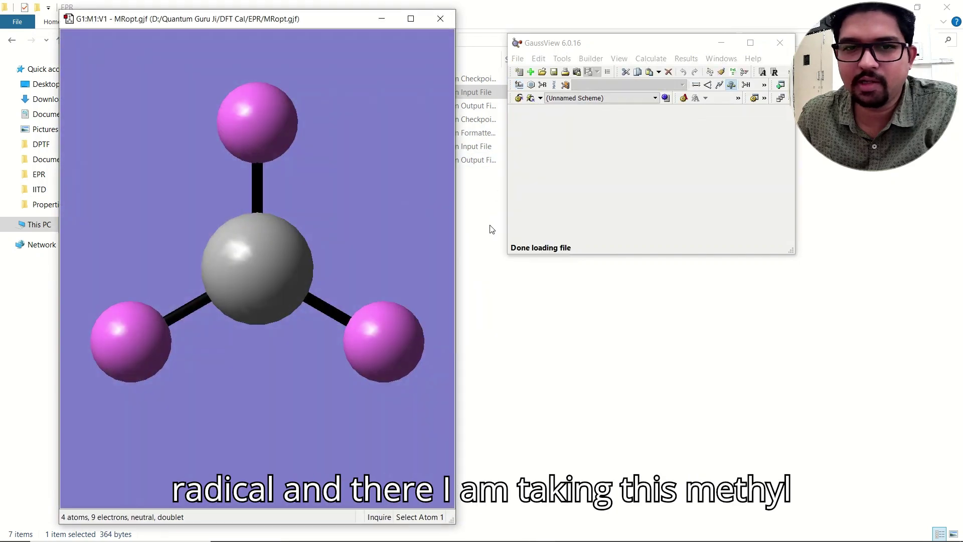
{"action": "left_click_drag", "start_coordinate": [291, 235], "coordinate": [292, 196]}
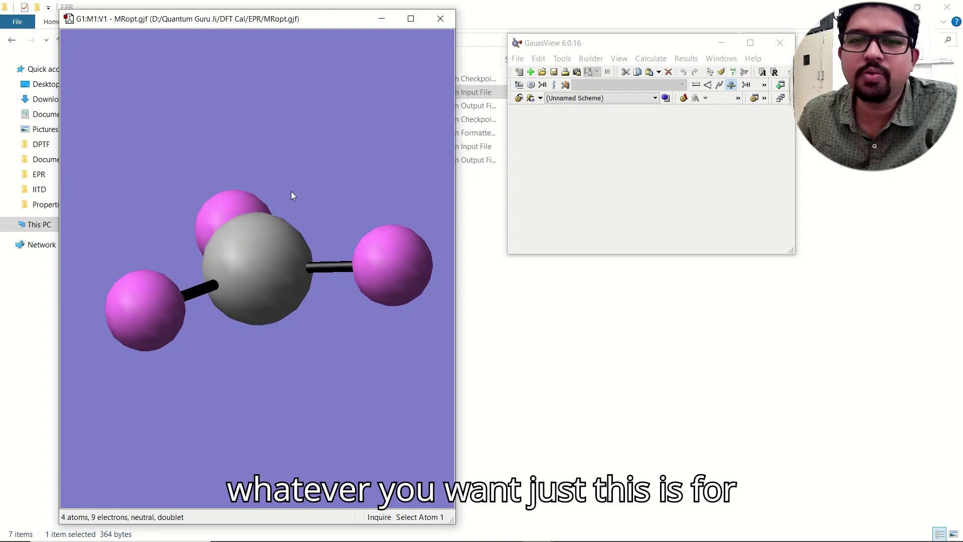
{"action": "left_click_drag", "start_coordinate": [292, 193], "coordinate": [329, 206]}
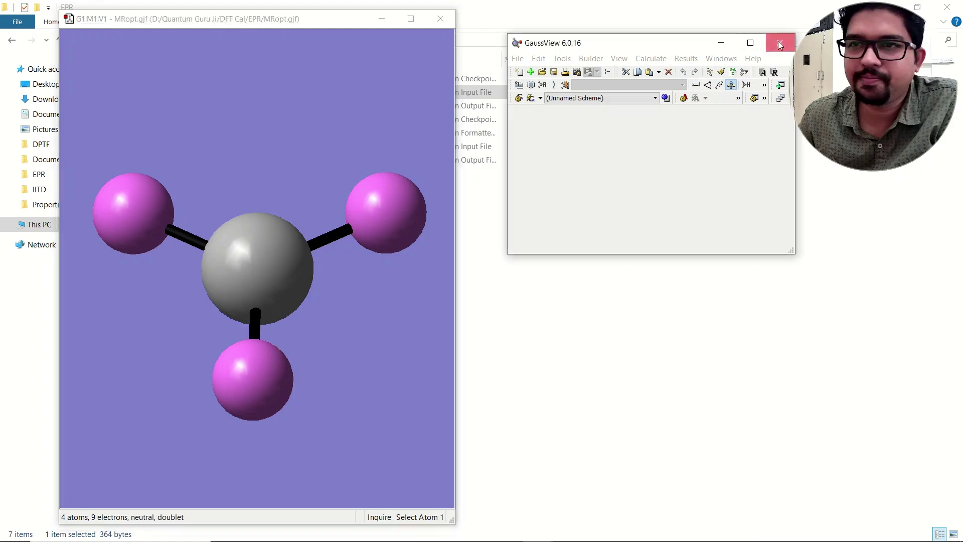
{"action": "left_click", "coordinate": [779, 43]}
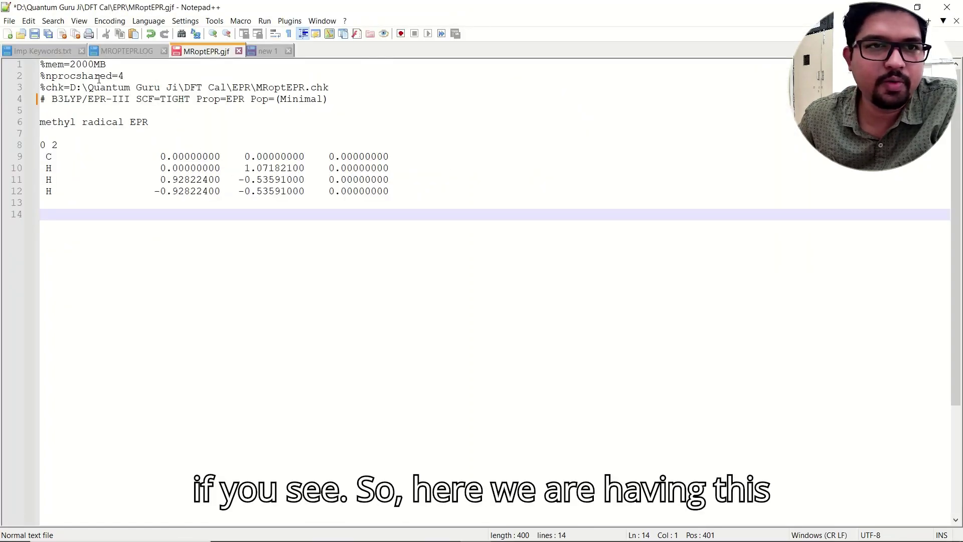
Highlight %mem=2000MB, %nprocshared=4 and the B3LYP/EPR-III route line, then minimize Notepad++.
{"action": "left_click_drag", "start_coordinate": [117, 66], "coordinate": [42, 67]}
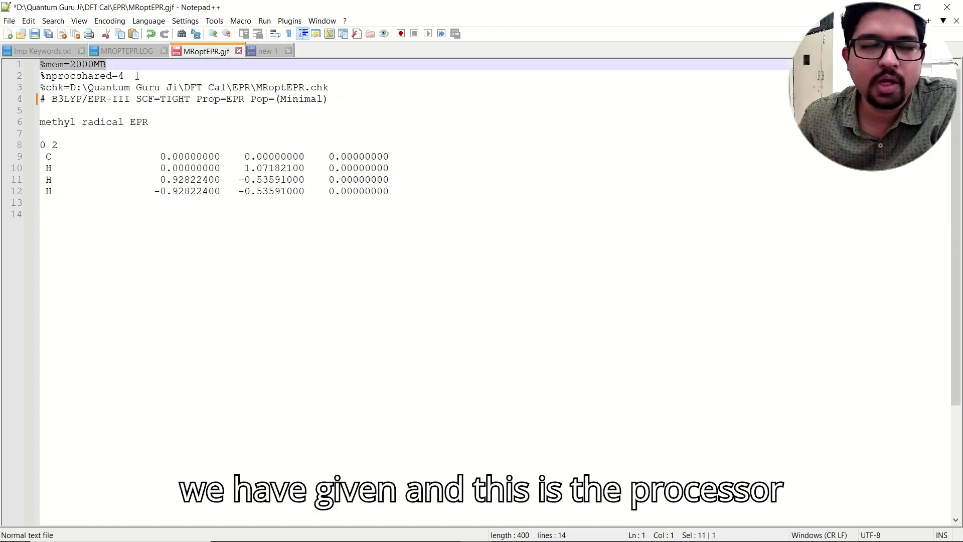
{"action": "left_click", "coordinate": [134, 76]}
{"action": "left_click_drag", "start_coordinate": [135, 76], "coordinate": [46, 76]}
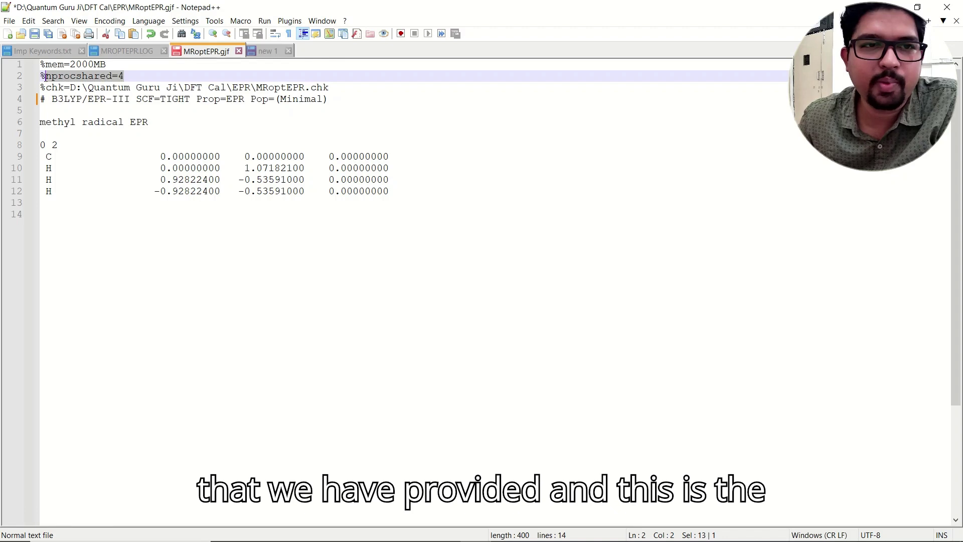
{"action": "mouse_move", "coordinate": [341, 88]}
{"action": "left_mouse_down"}
{"action": "mouse_move", "coordinate": [34, 90]}
{"action": "mouse_move", "coordinate": [99, 99]}
{"action": "mouse_move", "coordinate": [329, 93]}
{"action": "left_mouse_up"}
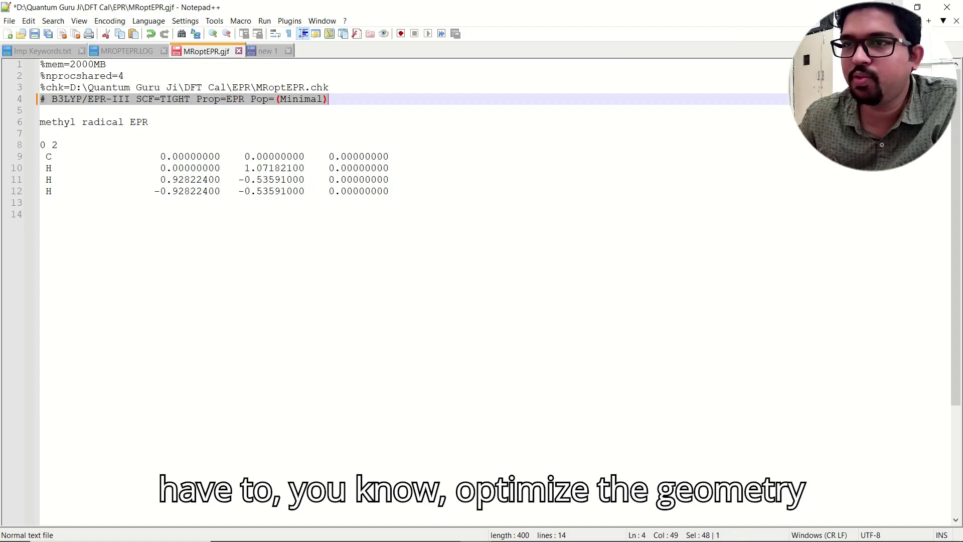
{"action": "left_click", "coordinate": [891, 6]}
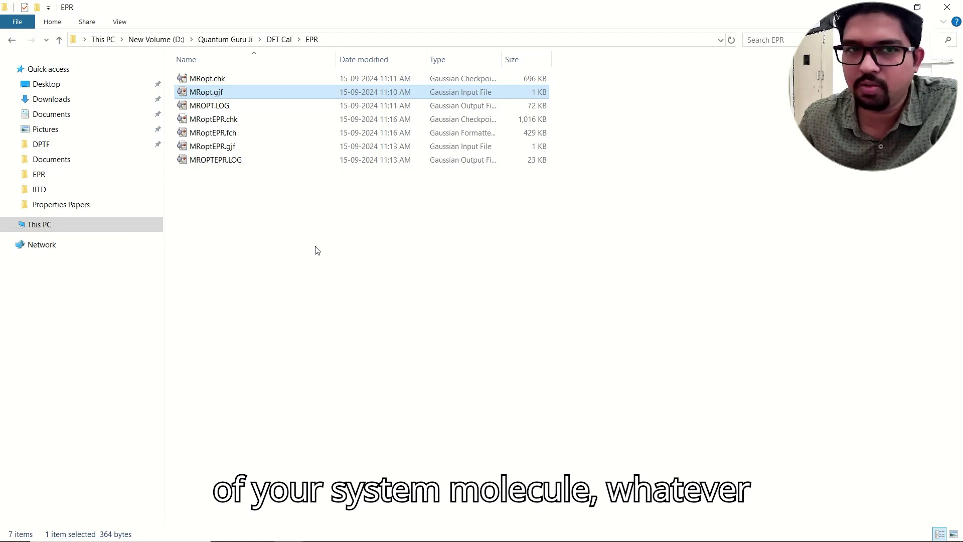
Open MRopt.gjf in Notepad++ and change the route keyword opt to fopt.
{"action": "right_click", "coordinate": [218, 95]}
{"action": "left_click", "coordinate": [226, 125]}
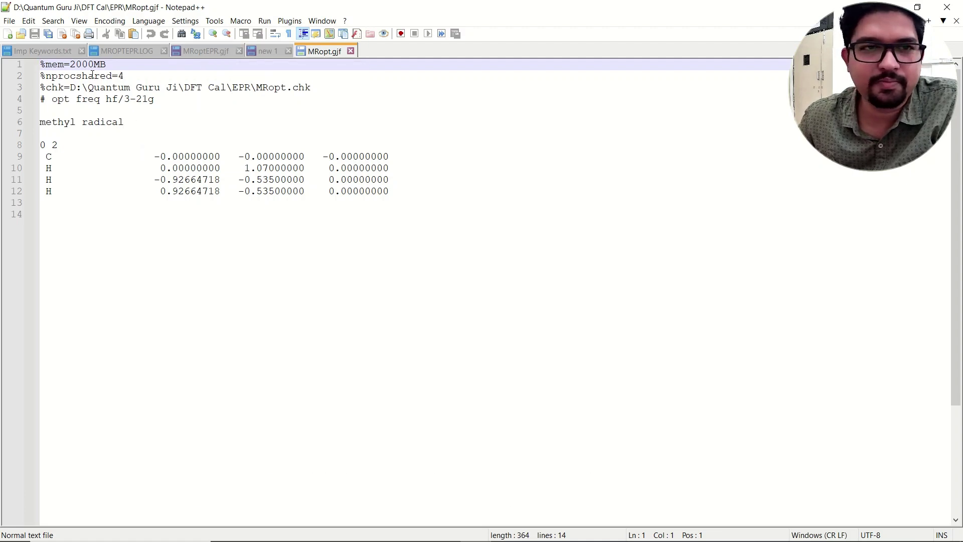
{"action": "left_click_drag", "start_coordinate": [40, 99], "coordinate": [153, 103]}
{"action": "left_click", "coordinate": [54, 100]}
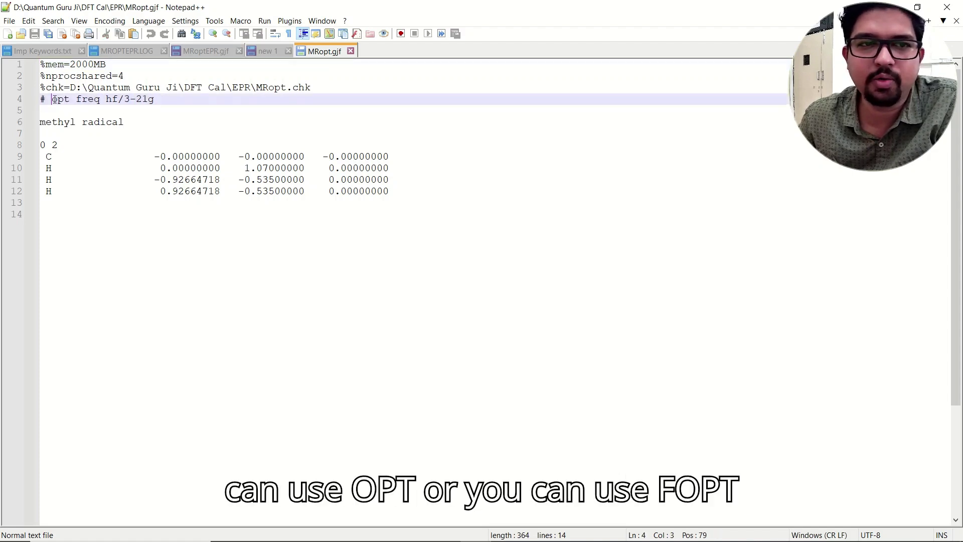
{"action": "type", "text": "f"}
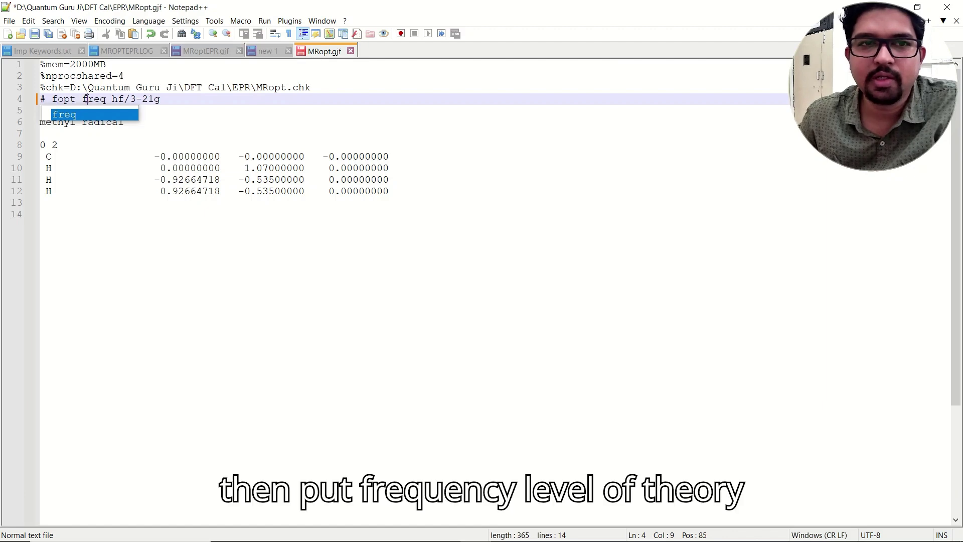
{"action": "left_click", "coordinate": [93, 100]}
Review the hf/3-21g method, the methyl radical title, charge 0 and the atomic coordinates.
{"action": "left_click_drag", "start_coordinate": [113, 99], "coordinate": [126, 98]}
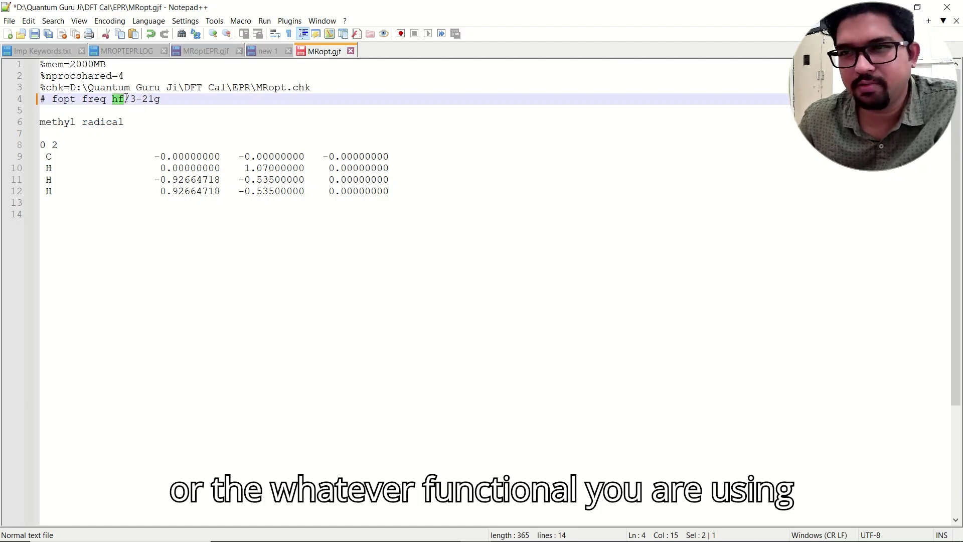
{"action": "left_click_drag", "start_coordinate": [161, 100], "coordinate": [52, 145]}
{"action": "left_click", "coordinate": [50, 110]}
{"action": "left_click", "coordinate": [46, 134]}
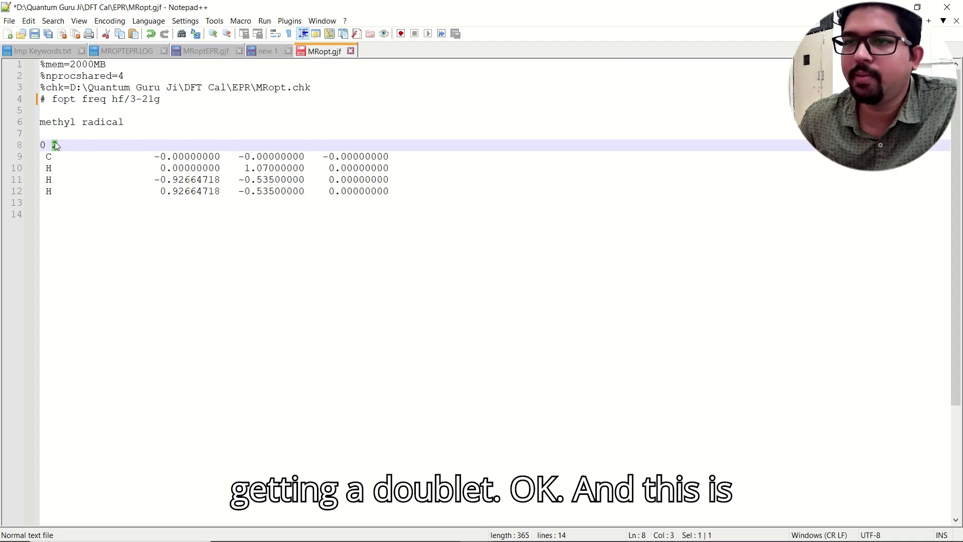
{"action": "left_click_drag", "start_coordinate": [43, 155], "coordinate": [393, 190]}
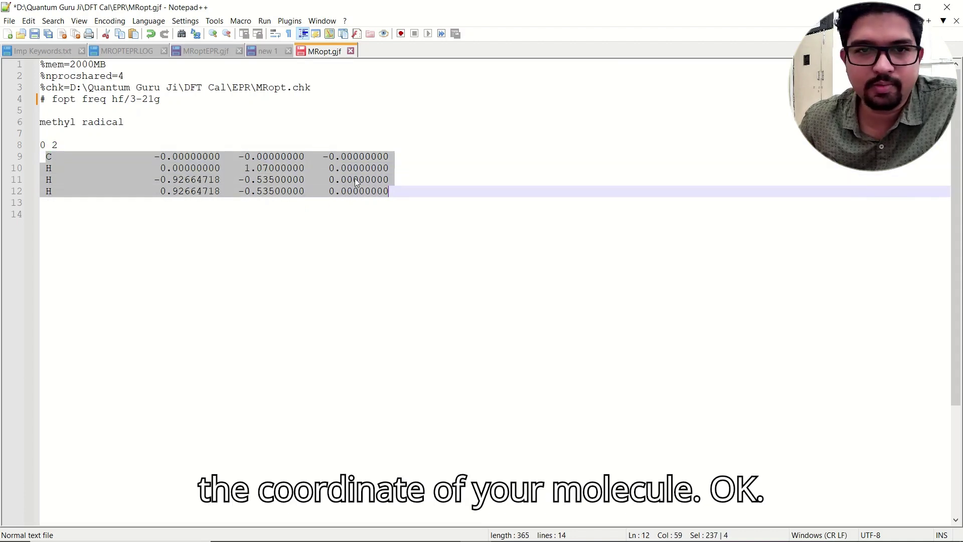
{"action": "key", "text": "Right"}
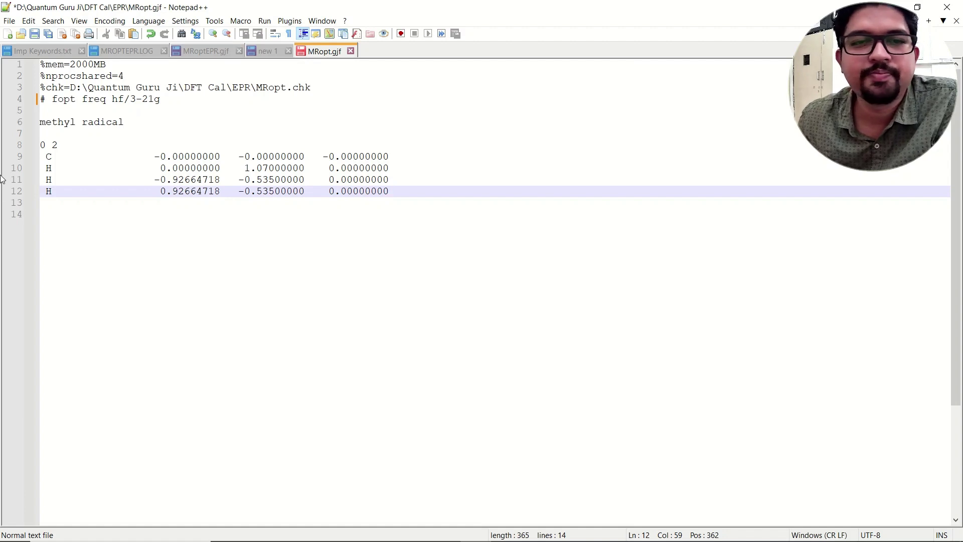
{"action": "left_click", "coordinate": [900, 5]}
{"action": "left_click", "coordinate": [211, 106]}
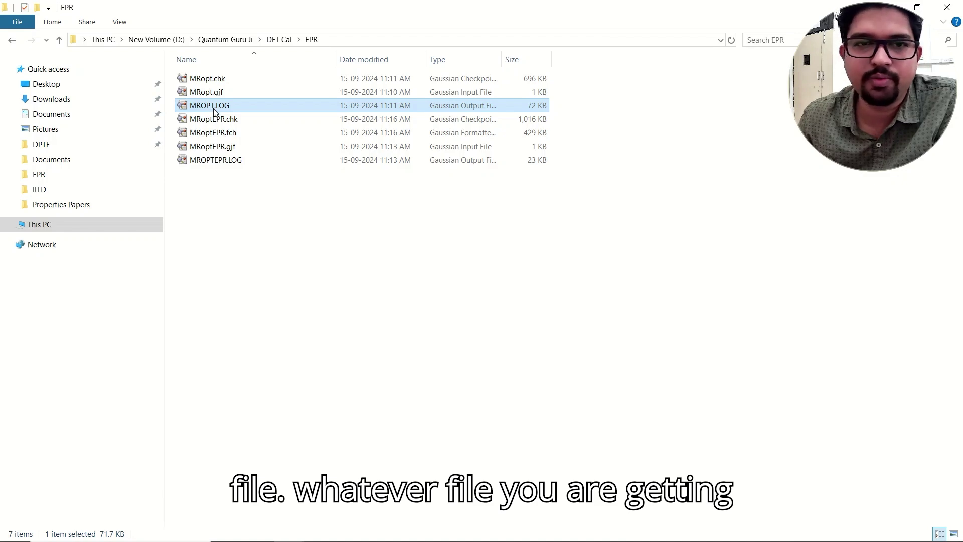
{"action": "right_click", "coordinate": [212, 108]}
{"action": "left_click", "coordinate": [260, 146]}
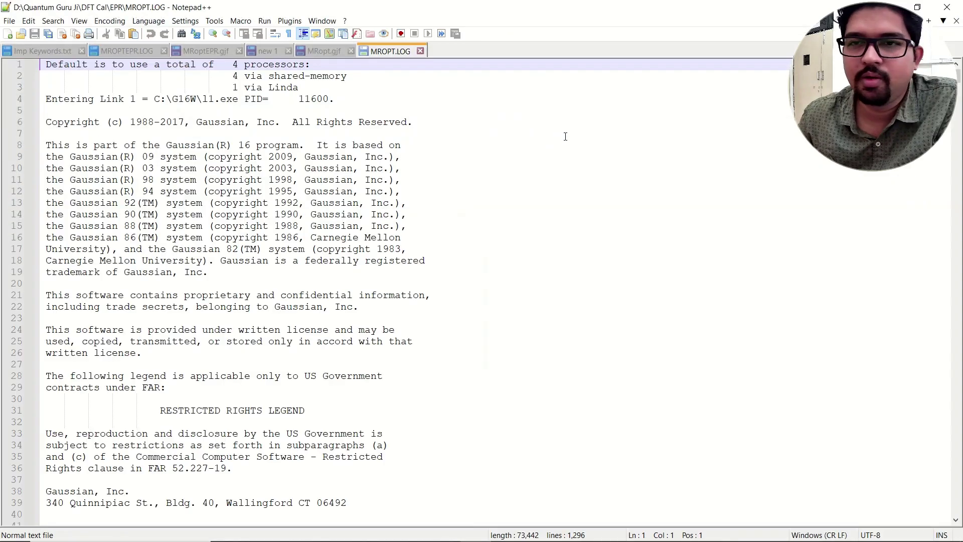
{"action": "scroll", "coordinate": [613, 203], "scroll_direction": "down", "scroll_amount": 12}
{"action": "left_click_drag", "start_coordinate": [959, 95], "coordinate": [955, 315]}
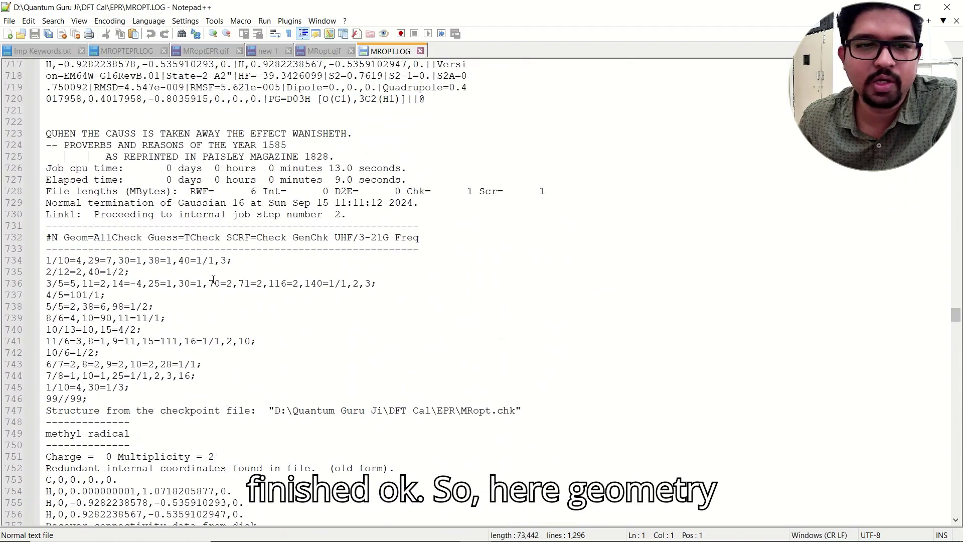
{"action": "scroll", "coordinate": [213, 280], "scroll_direction": "up", "scroll_amount": 5}
{"action": "left_click_drag", "start_coordinate": [45, 214], "coordinate": [407, 249]}
{"action": "scroll", "coordinate": [274, 307], "scroll_direction": "up", "scroll_amount": 20}
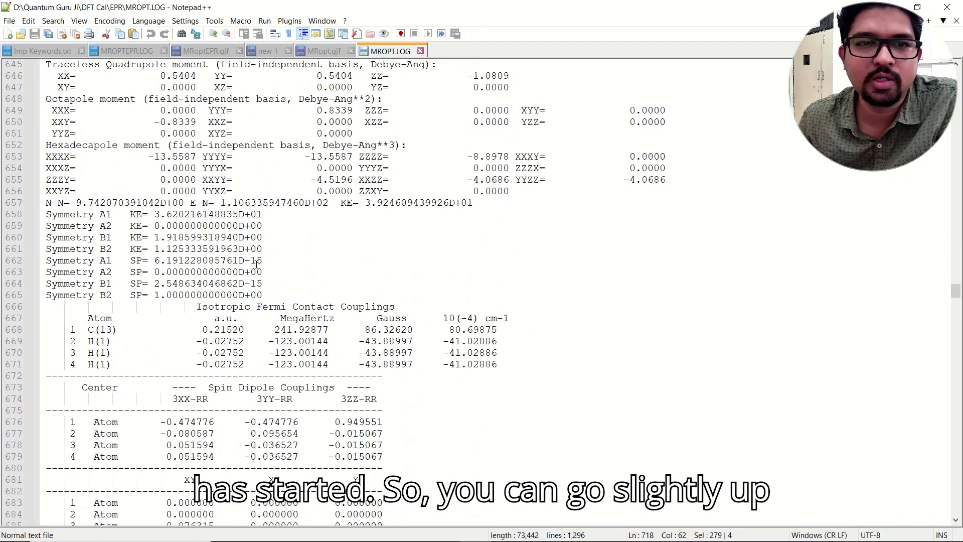
{"action": "scroll", "coordinate": [256, 263], "scroll_direction": "up", "scroll_amount": 20}
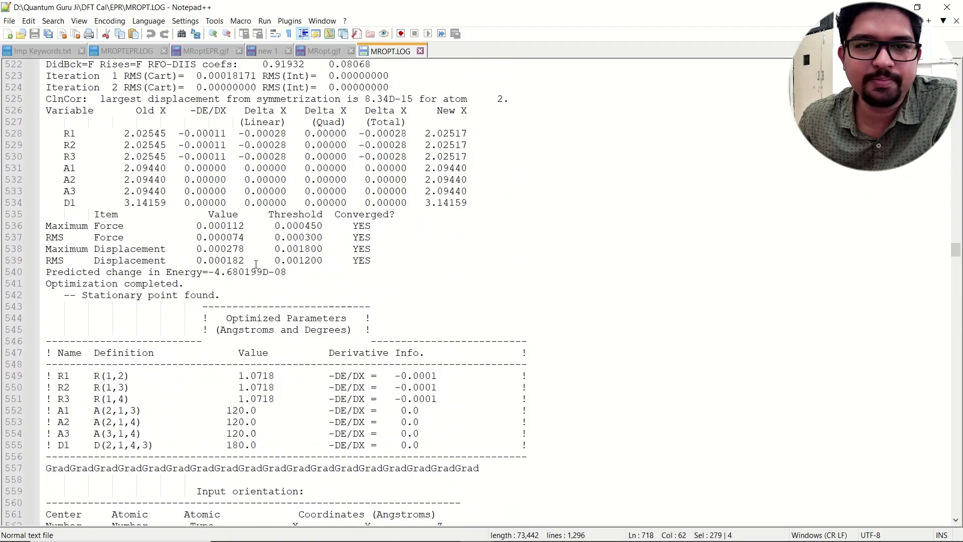
{"action": "left_click_drag", "start_coordinate": [356, 262], "coordinate": [369, 295]}
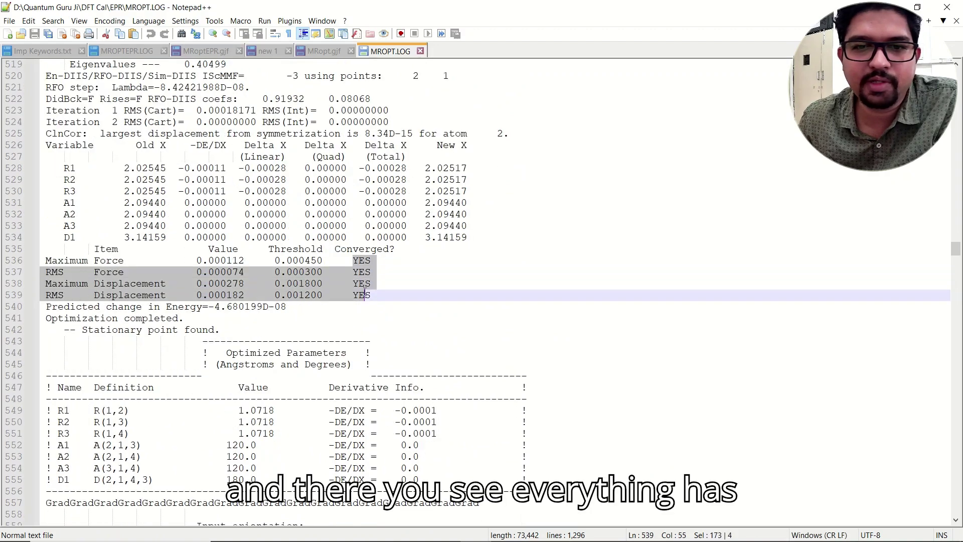
{"action": "scroll", "coordinate": [367, 296], "scroll_direction": "down", "scroll_amount": 9}
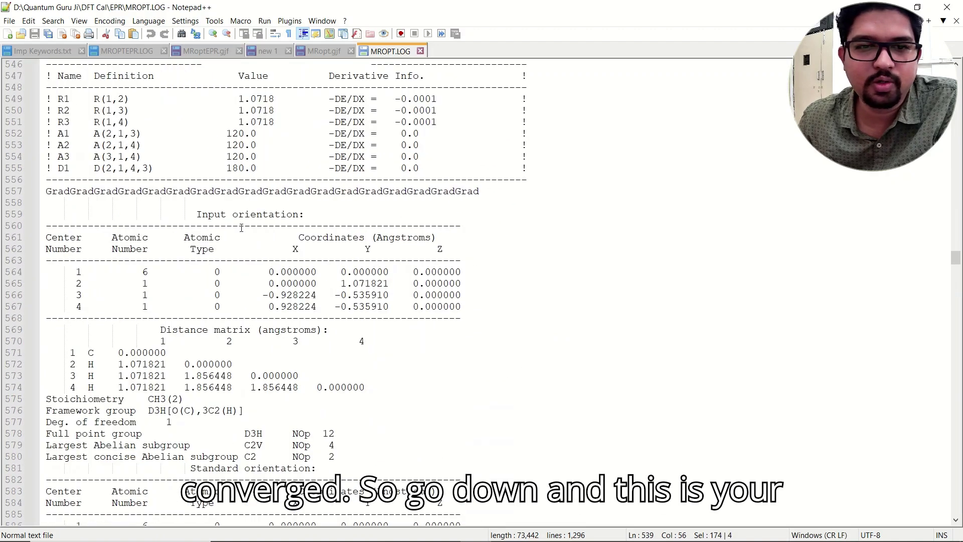
{"action": "left_click_drag", "start_coordinate": [141, 271], "coordinate": [462, 308]}
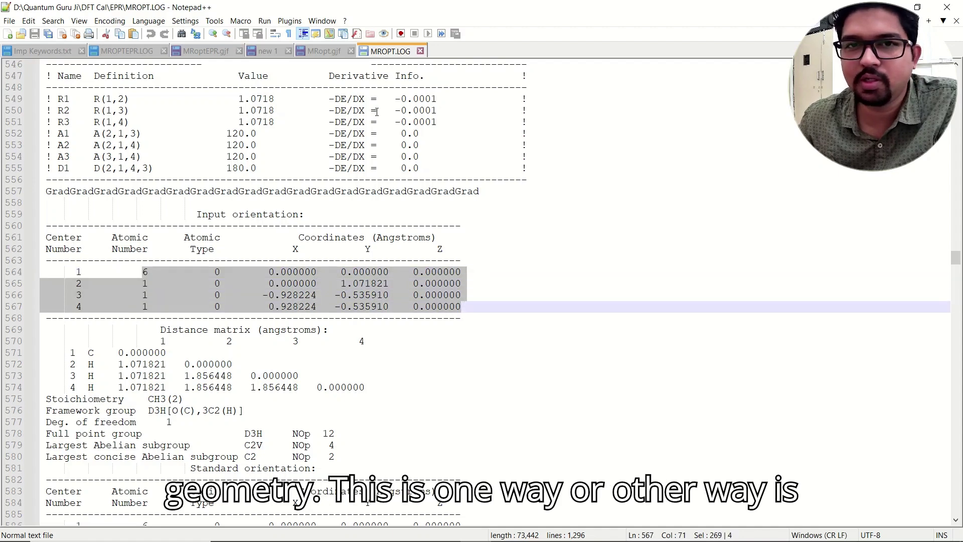
{"action": "left_click", "coordinate": [420, 52]}
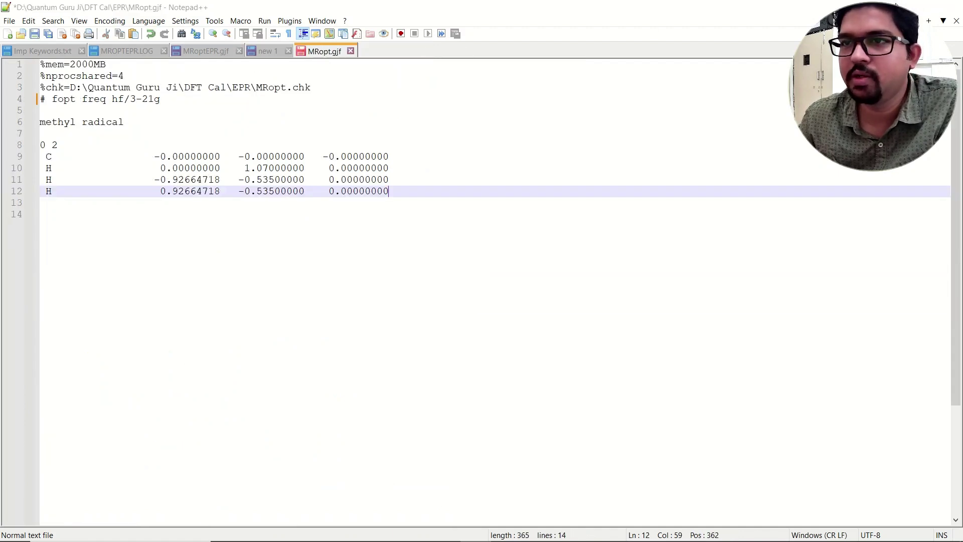
Open MROPT.LOG in GaussView, start and then cancel File > Save, and close GaussView.
{"action": "key", "text": "alt+Tab"}
{"action": "double_click", "coordinate": [229, 105]}
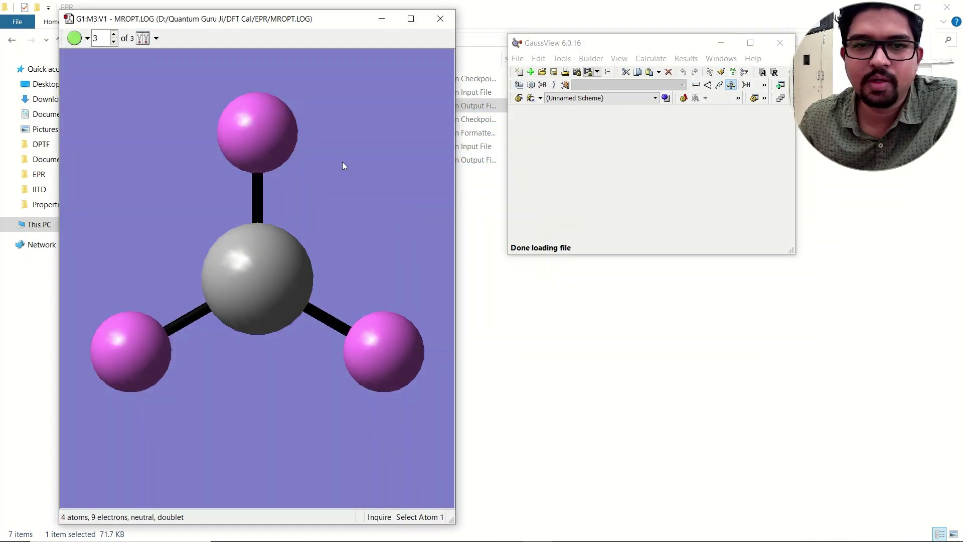
{"action": "right_click", "coordinate": [343, 164]}
{"action": "mouse_move", "coordinate": [381, 171]}
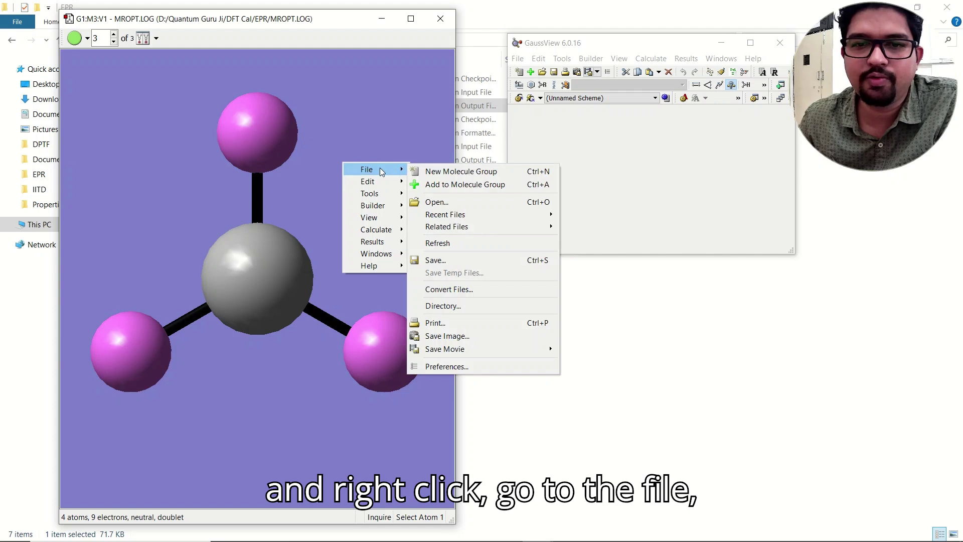
{"action": "left_click", "coordinate": [443, 260]}
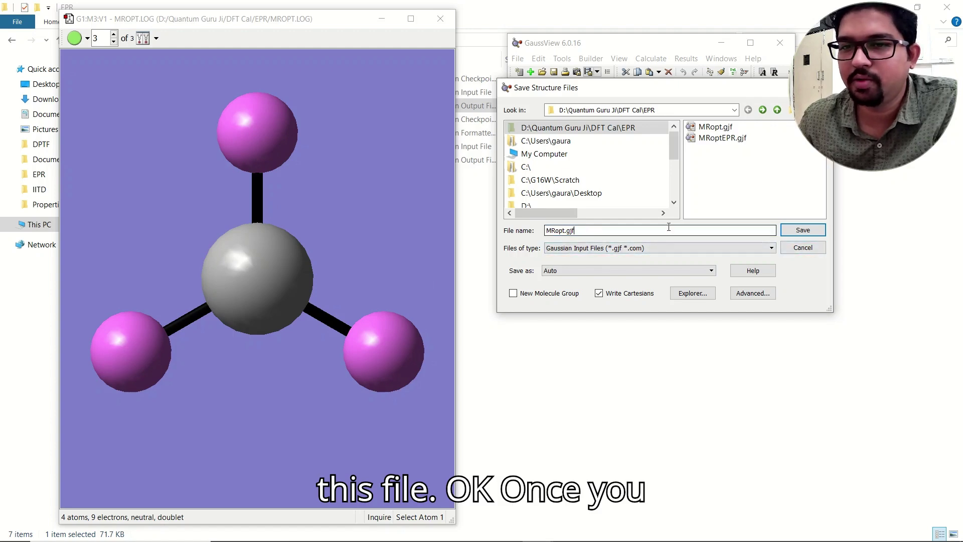
{"action": "left_click", "coordinate": [803, 248]}
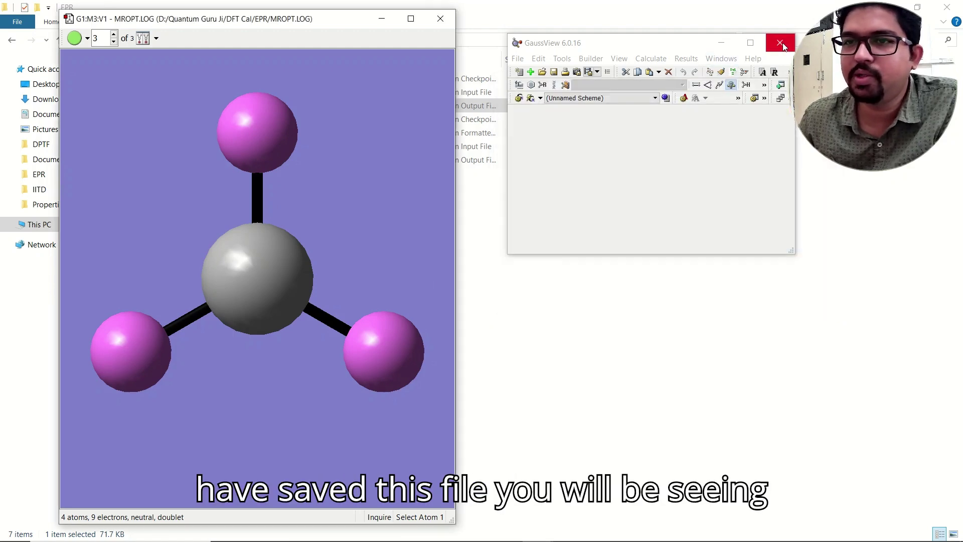
{"action": "left_click", "coordinate": [779, 42]}
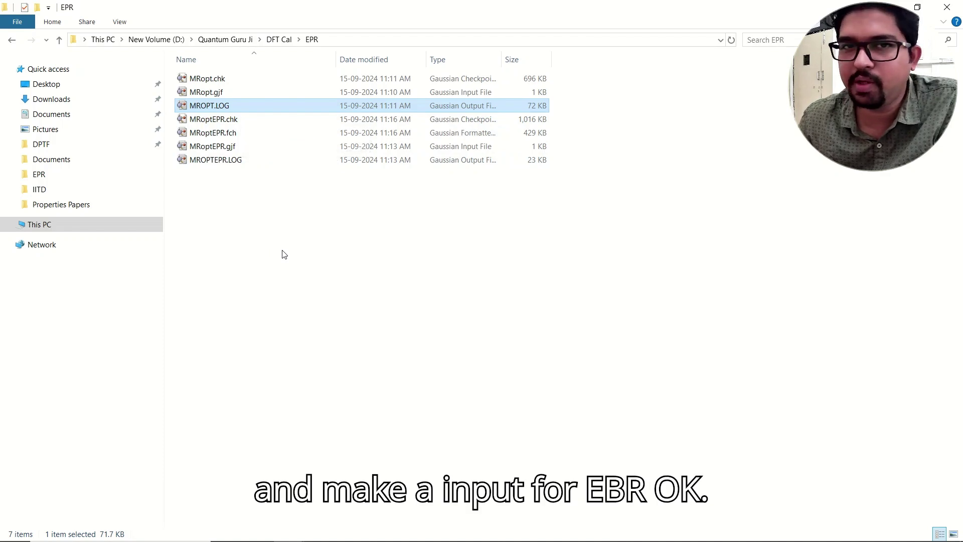
Restore Notepad++ and switch from MRopt.gjf to the MRoptEPR.gjf tab with its 'methyl radical EPR' title.
{"action": "left_click", "coordinate": [471, 533]}
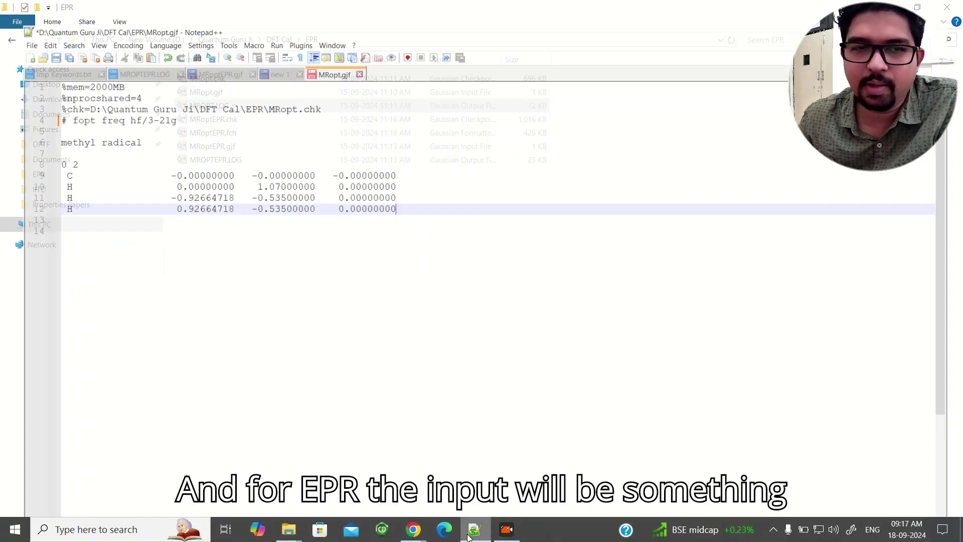
{"action": "left_click", "coordinate": [182, 142]}
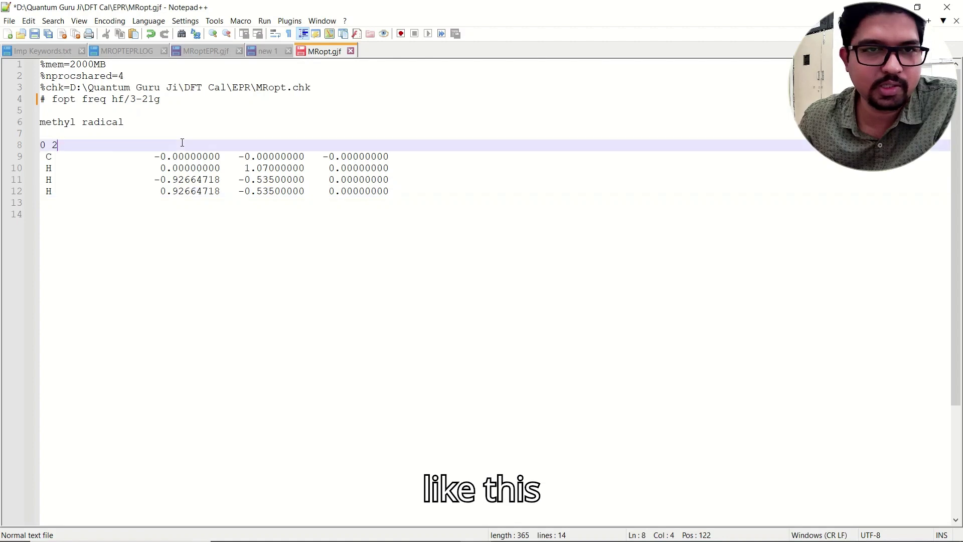
{"action": "left_click", "coordinate": [202, 55]}
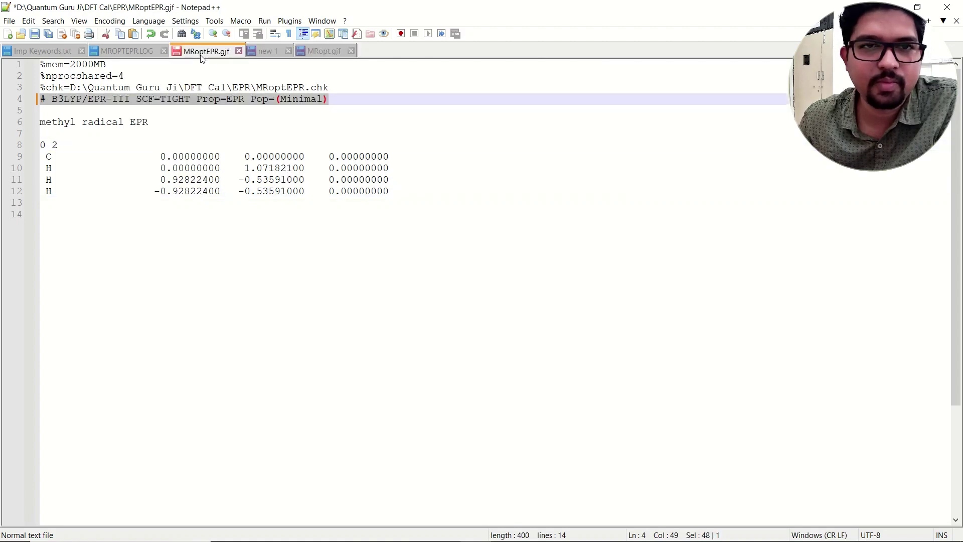
{"action": "left_click", "coordinate": [149, 121]}
{"action": "left_click", "coordinate": [356, 210]}
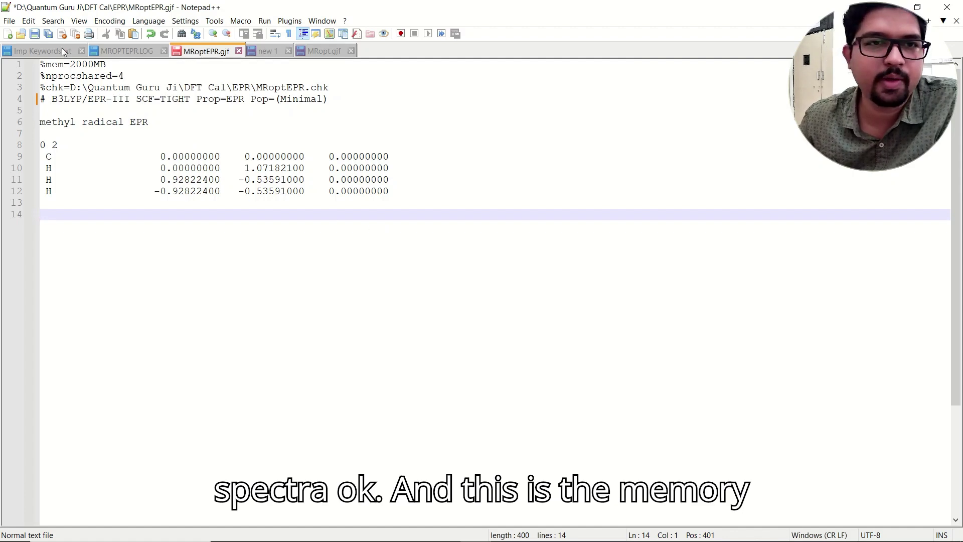
Select the %mem=2000MB, %nprocshared=4, checkpoint path and EPR route lines in turn.
{"action": "left_click_drag", "start_coordinate": [106, 64], "coordinate": [38, 68]}
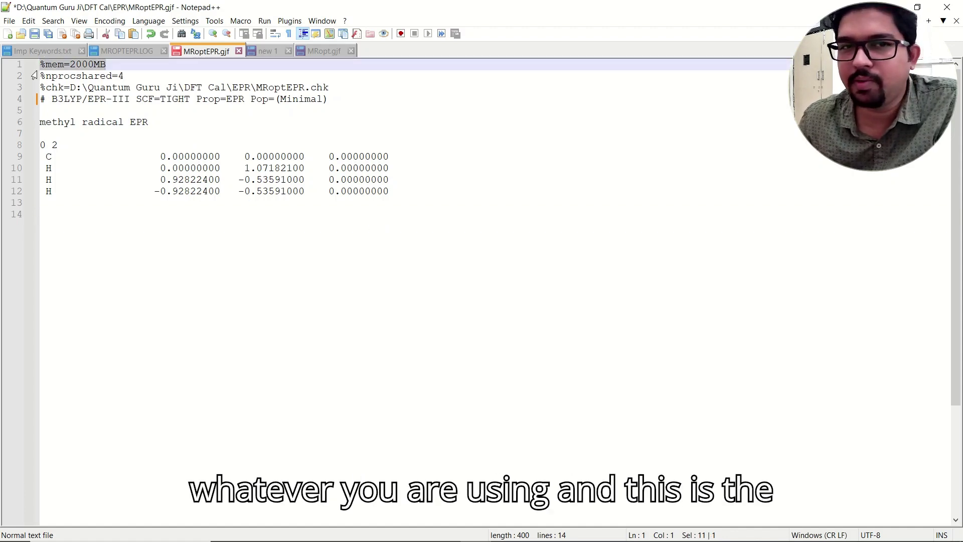
{"action": "left_click_drag", "start_coordinate": [125, 74], "coordinate": [42, 75]}
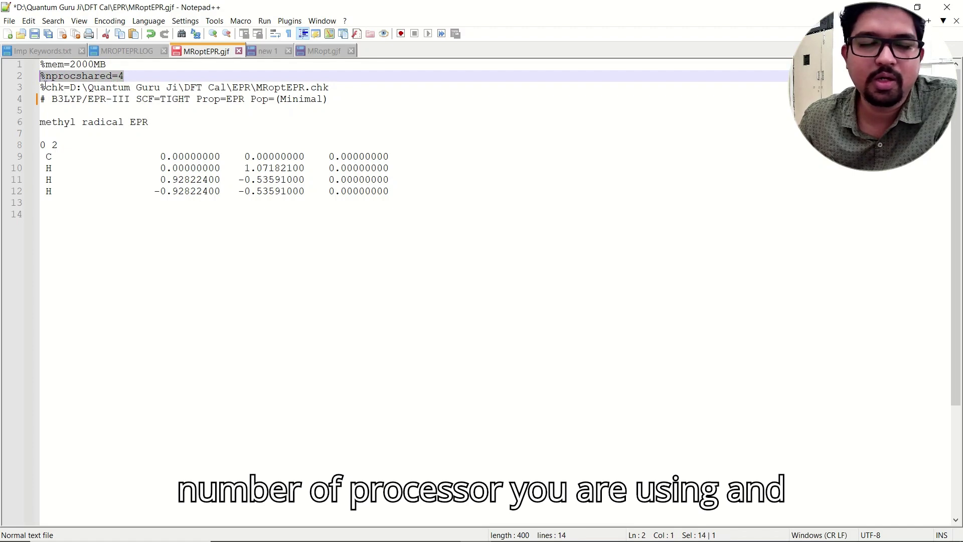
{"action": "triple_click", "coordinate": [43, 87]}
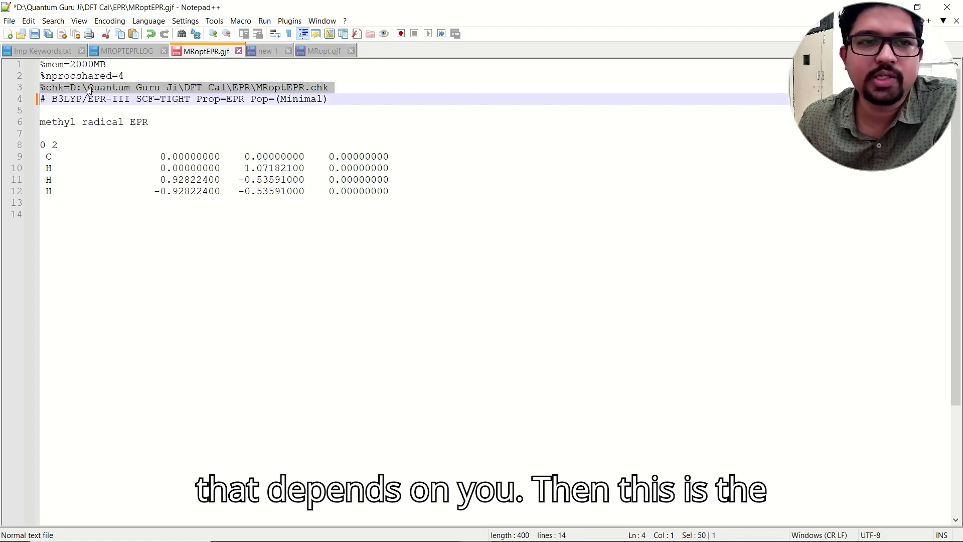
{"action": "left_click", "coordinate": [148, 87]}
{"action": "left_click_drag", "start_coordinate": [315, 103], "coordinate": [42, 99]}
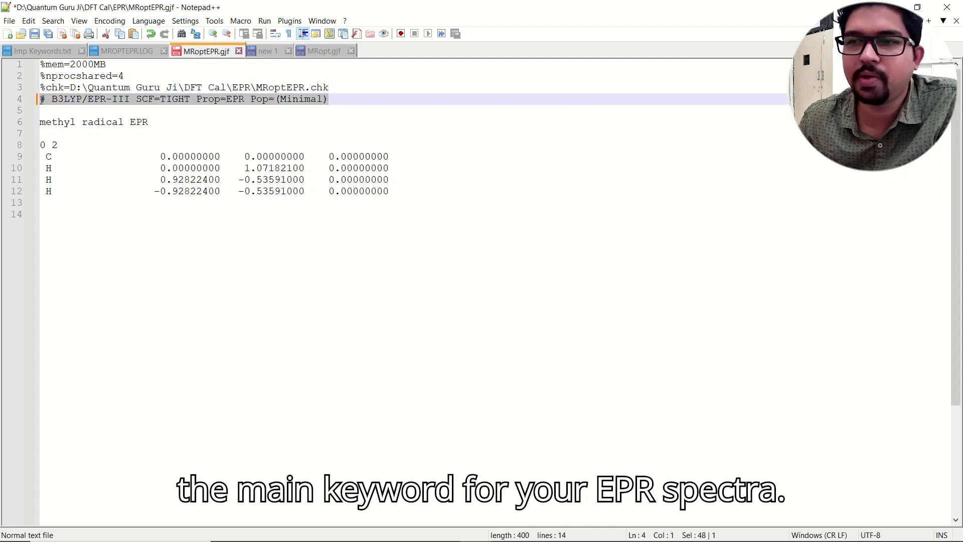
Highlight B3LYP, EPR-III and Prop=EPR individually in the route line.
{"action": "left_click", "coordinate": [46, 99]}
{"action": "left_click_drag", "start_coordinate": [52, 99], "coordinate": [82, 99]}
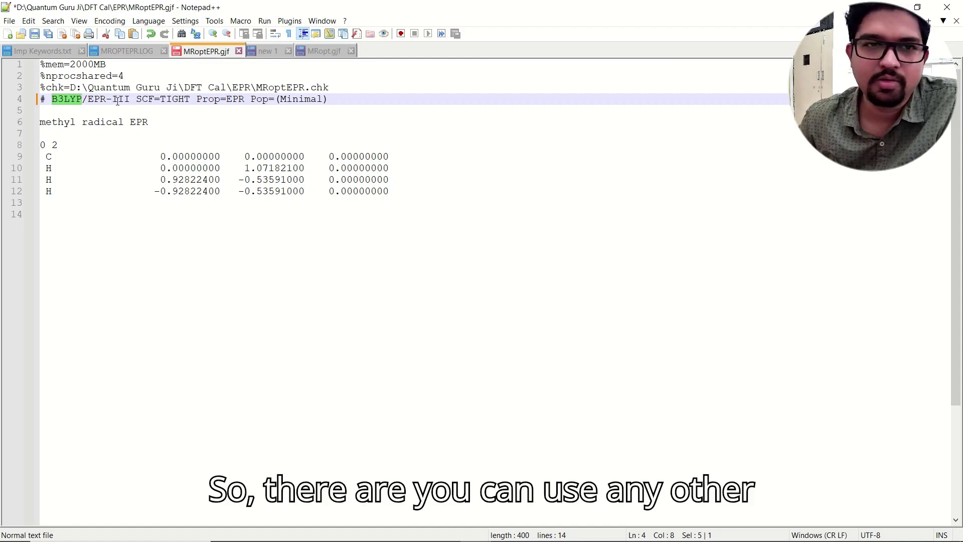
{"action": "left_click_drag", "start_coordinate": [86, 100], "coordinate": [132, 99]}
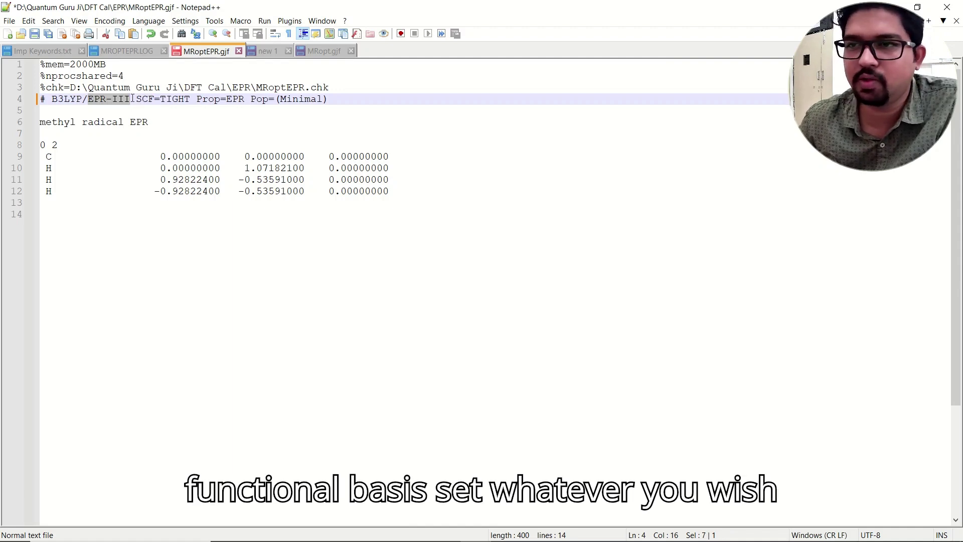
{"action": "left_click", "coordinate": [132, 99]}
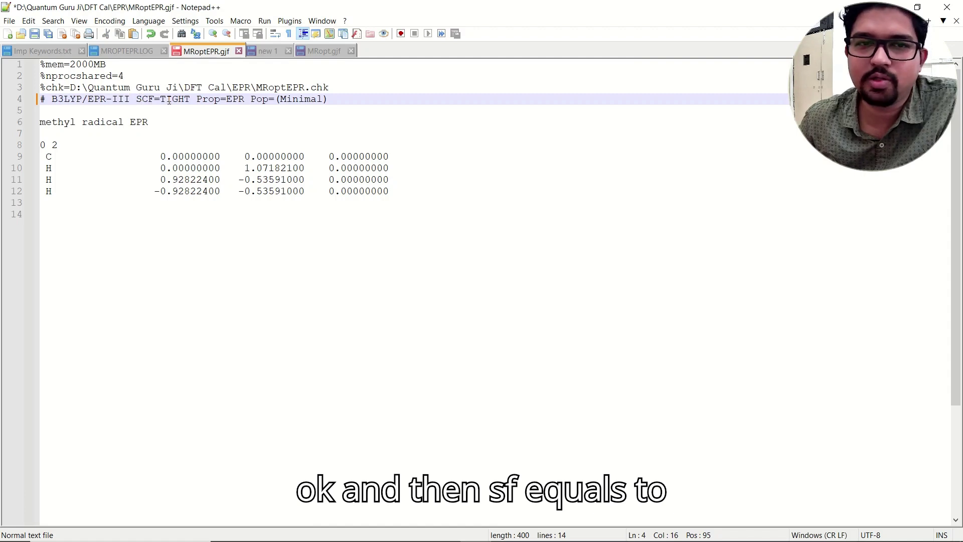
{"action": "left_click_drag", "start_coordinate": [197, 99], "coordinate": [245, 98]}
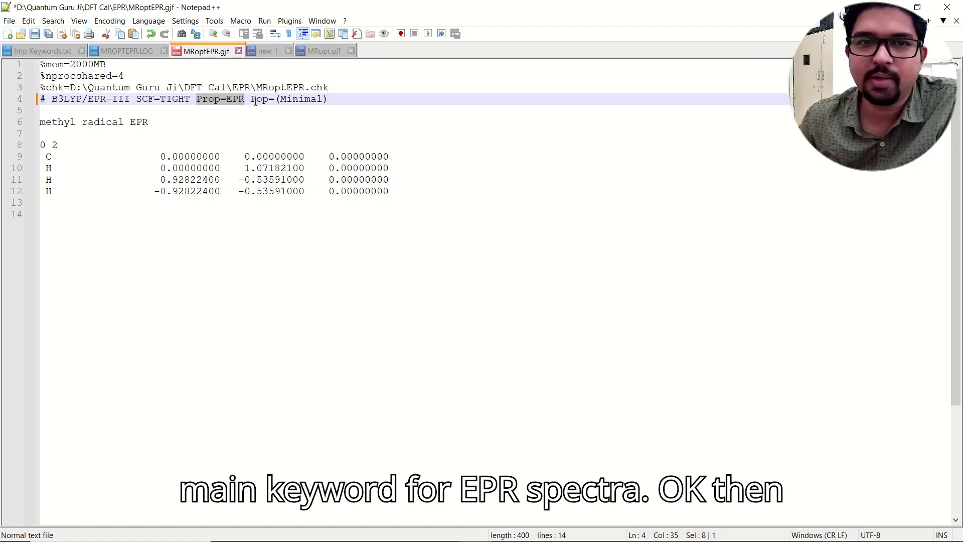
{"action": "left_click", "coordinate": [170, 131]}
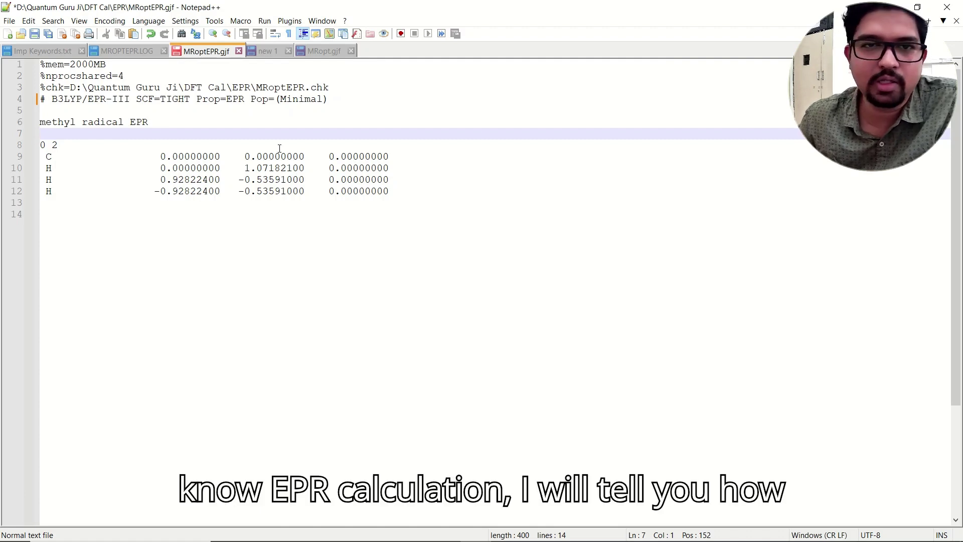
Select the full route line including #, then select the three alternative route lines in 'new 1'.
{"action": "left_click_drag", "start_coordinate": [328, 103], "coordinate": [43, 100]}
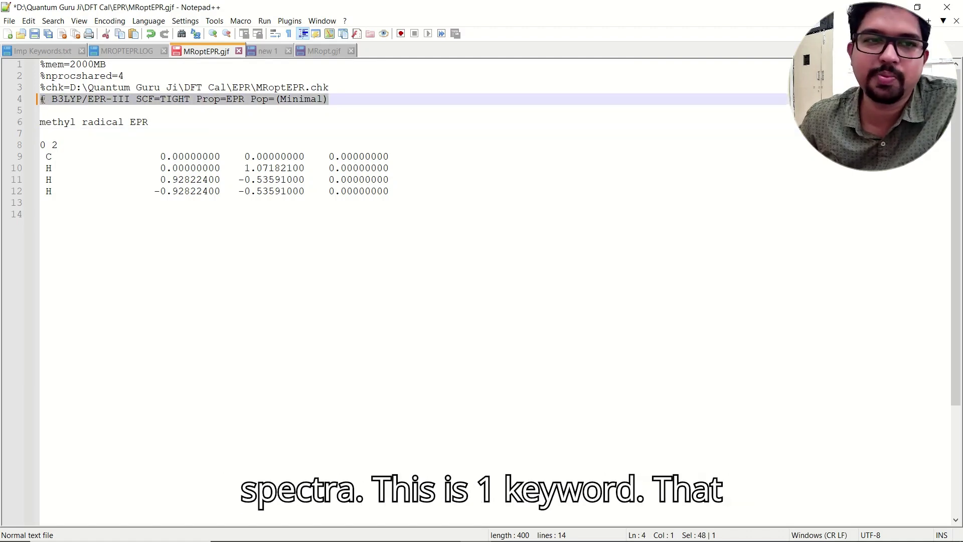
{"action": "left_click_drag", "start_coordinate": [43, 99], "coordinate": [40, 99]}
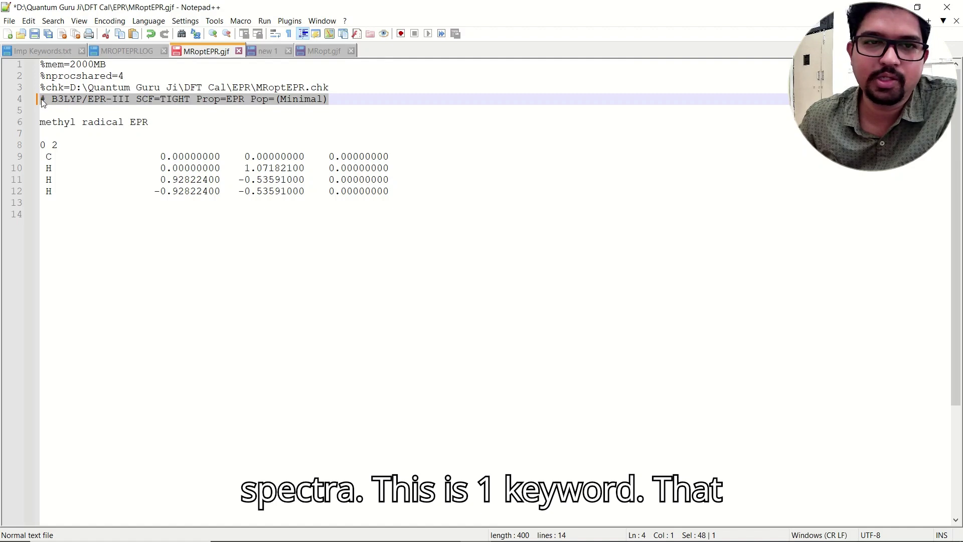
{"action": "left_click", "coordinate": [267, 51]}
{"action": "left_click_drag", "start_coordinate": [198, 88], "coordinate": [41, 64]}
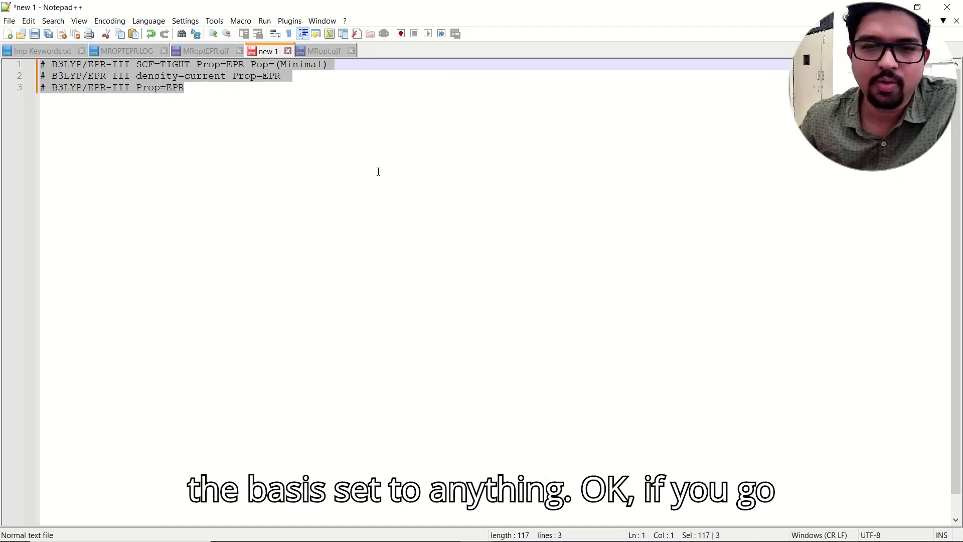
In a new Chrome tab, search 'gausaain basis set' and open the Gaussian.com Basis Sets result.
{"action": "mouse_move", "coordinate": [414, 529]}
{"action": "left_click", "coordinate": [460, 493]}
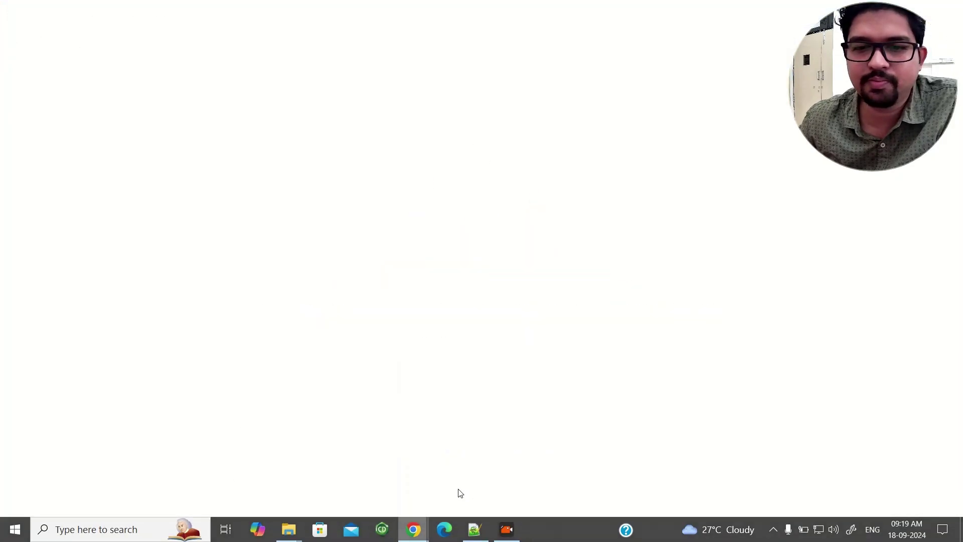
{"action": "left_click", "coordinate": [181, 14]}
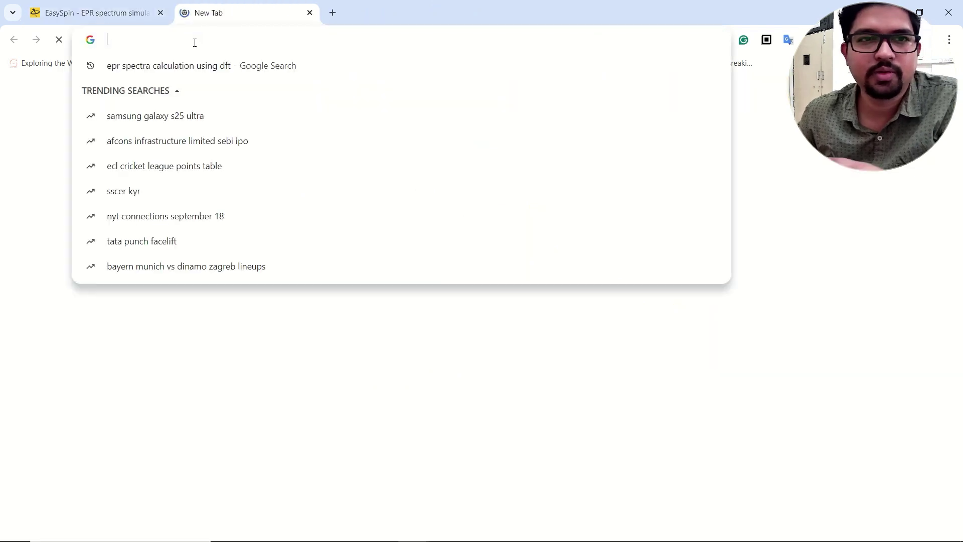
{"action": "type", "text": "gausa"}
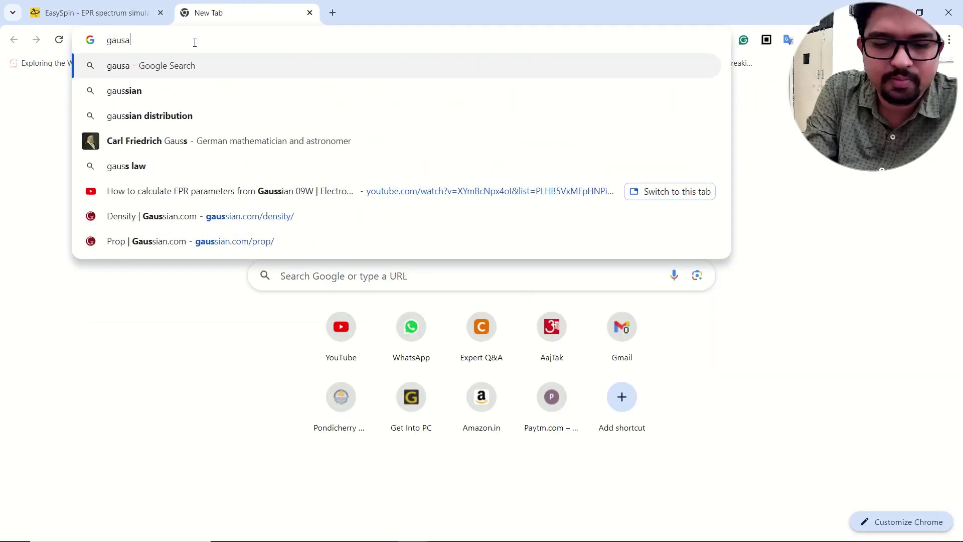
{"action": "type", "text": "ain basis set"}
{"action": "key", "text": "Return"}
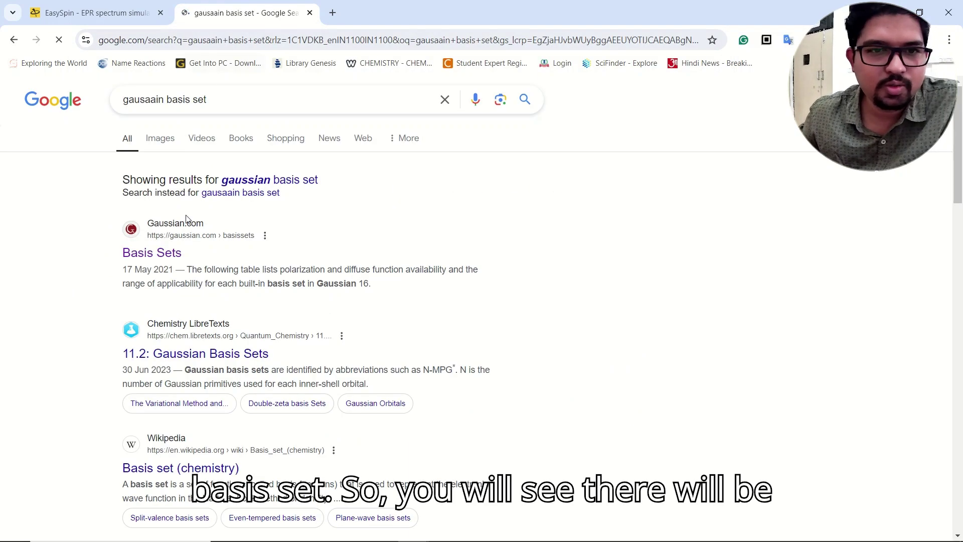
{"action": "left_click", "coordinate": [303, 229]}
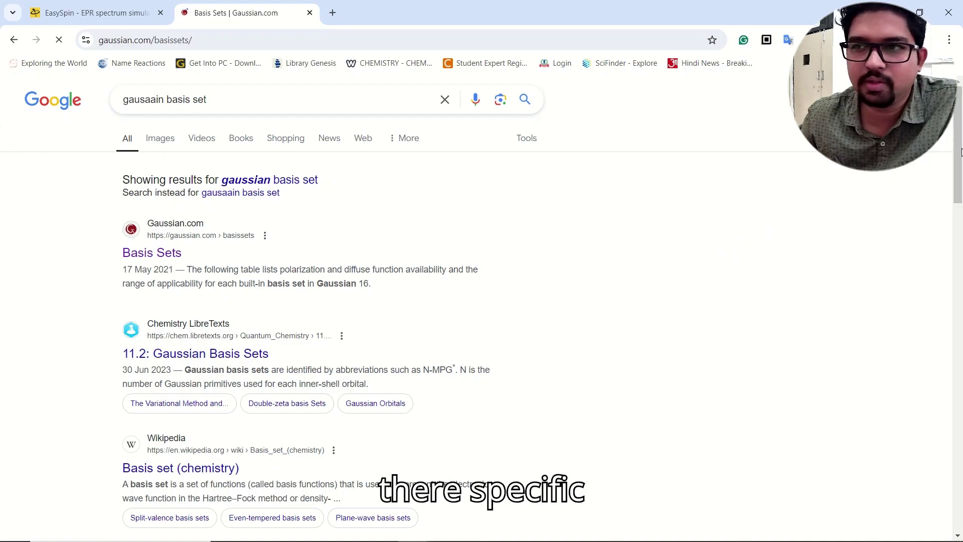
Scroll the Basis Sets page to bring the EPR-II and EPR-III entry into view.
{"action": "scroll", "coordinate": [961, 217], "scroll_direction": "down", "scroll_amount": 1}
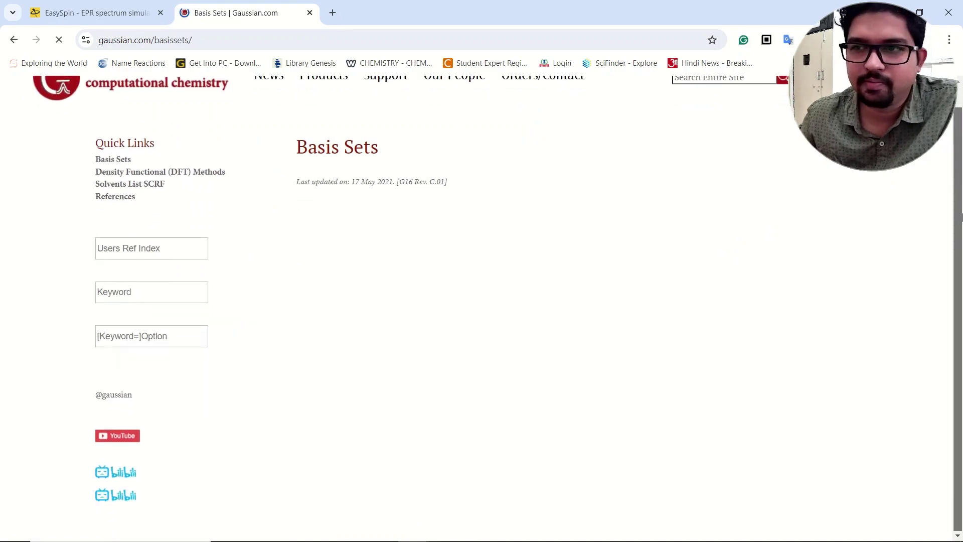
{"action": "left_click_drag", "start_coordinate": [960, 217], "coordinate": [955, 506]}
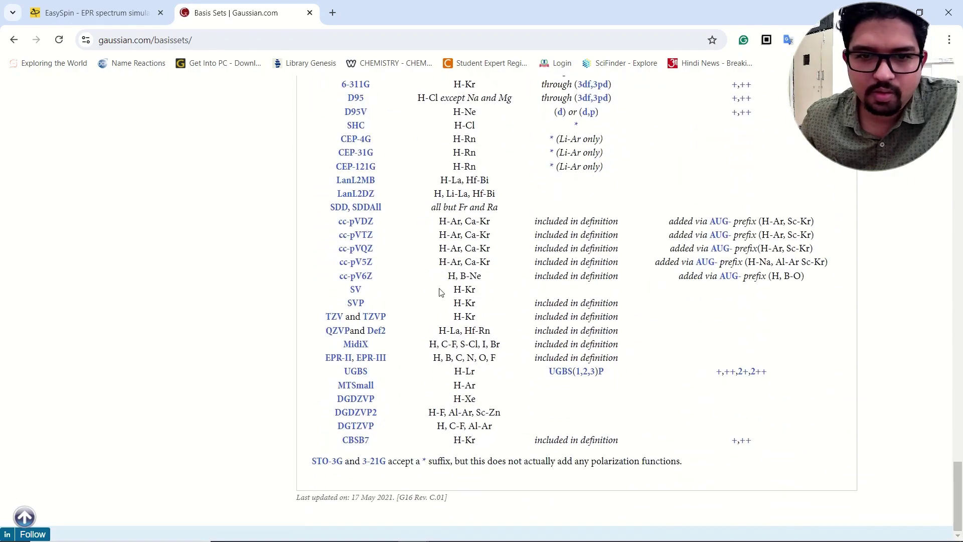
{"action": "scroll", "coordinate": [439, 291], "scroll_direction": "up", "scroll_amount": 11}
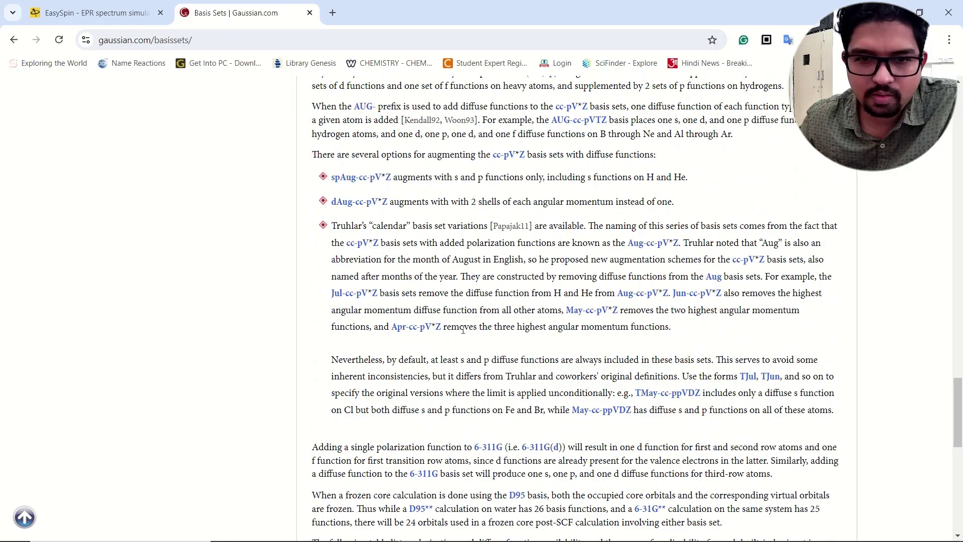
{"action": "scroll", "coordinate": [463, 330], "scroll_direction": "up", "scroll_amount": 6}
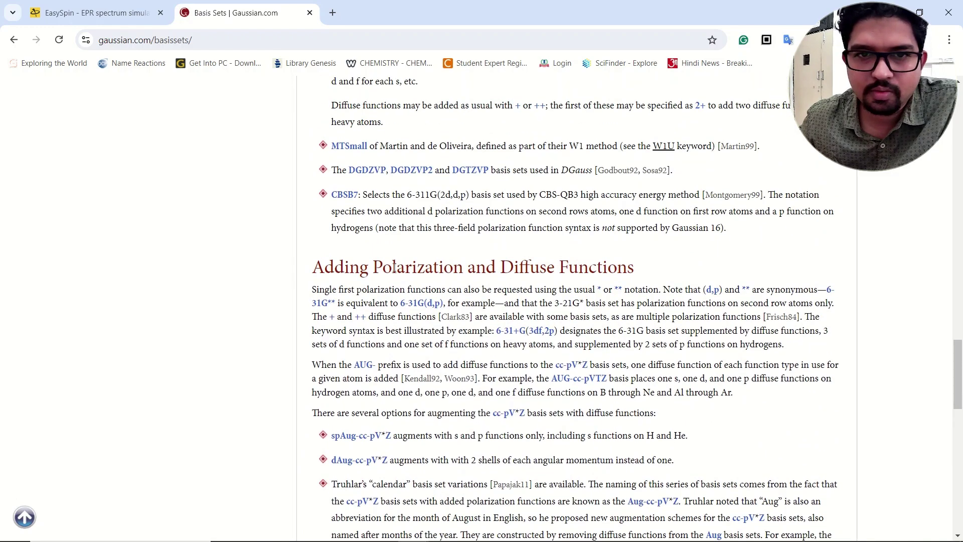
{"action": "scroll", "coordinate": [341, 182], "scroll_direction": "up", "scroll_amount": 5}
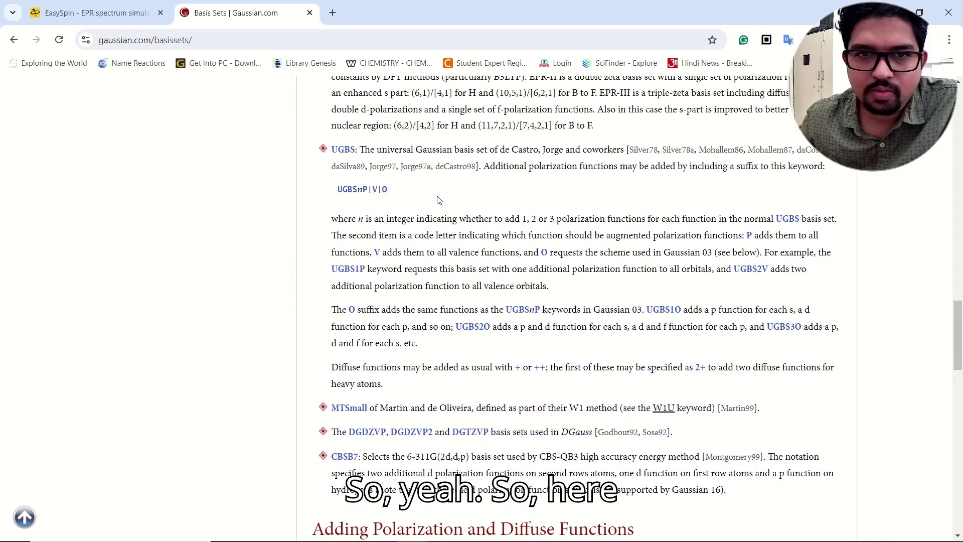
{"action": "scroll", "coordinate": [438, 198], "scroll_direction": "up", "scroll_amount": 3}
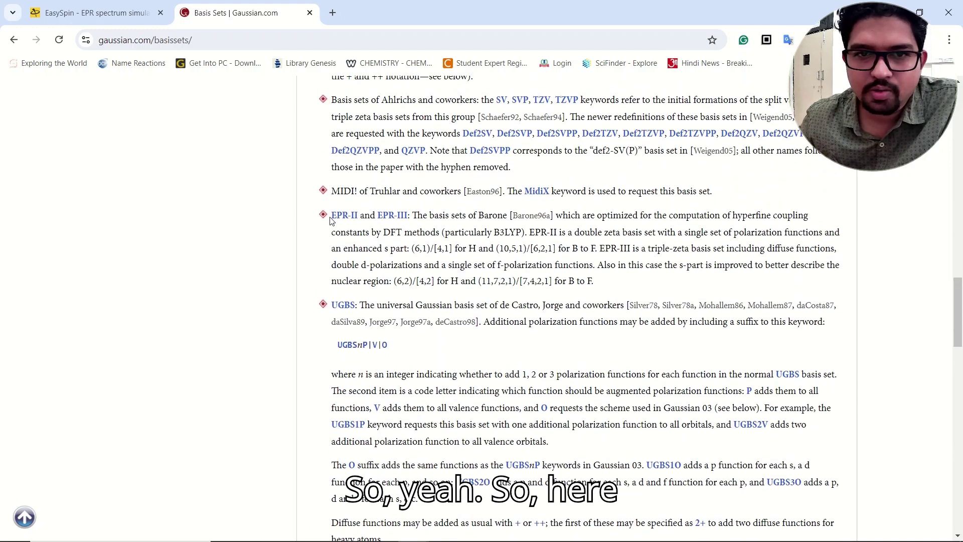
Highlight EPR-II/EPR-III, 'DFT methods', B3LYP and the EPR-II double-zeta description.
{"action": "left_click_drag", "start_coordinate": [333, 216], "coordinate": [803, 215]}
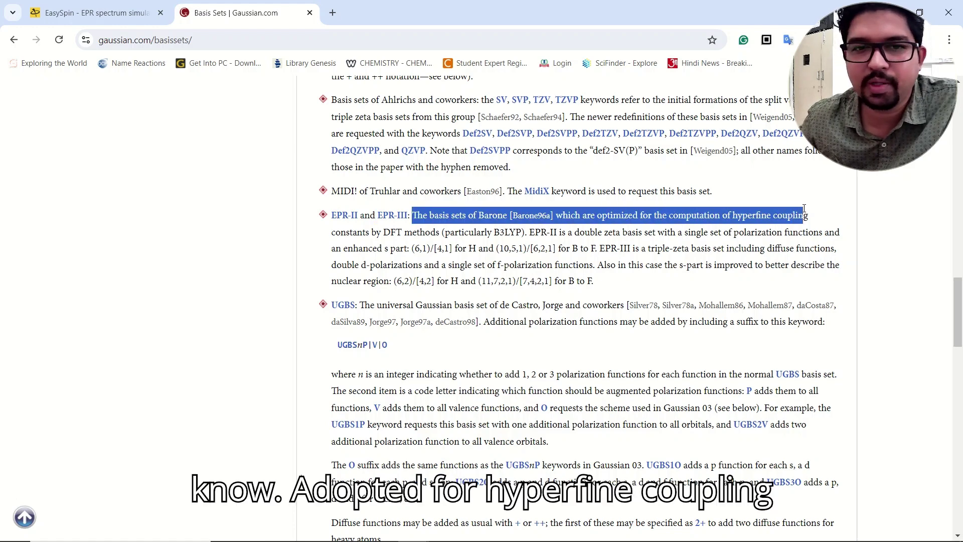
{"action": "left_click_drag", "start_coordinate": [391, 233], "coordinate": [443, 233]}
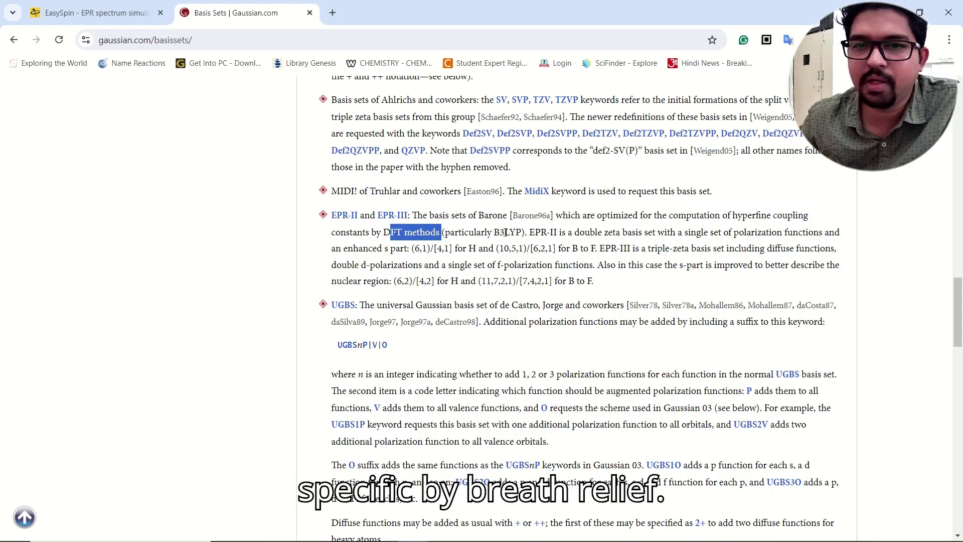
{"action": "left_click_drag", "start_coordinate": [494, 233], "coordinate": [522, 232]}
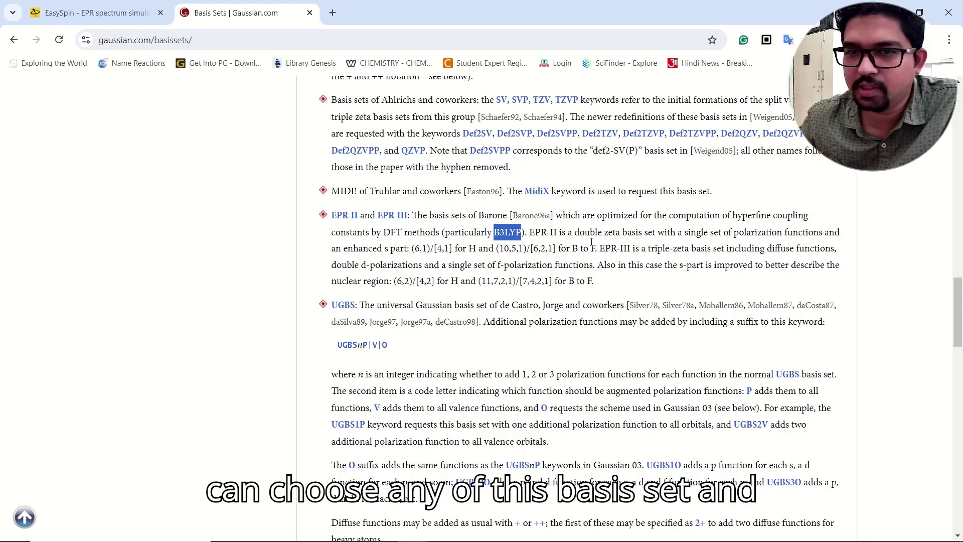
{"action": "left_click_drag", "start_coordinate": [553, 233], "coordinate": [626, 233]}
{"action": "left_click", "coordinate": [629, 234]}
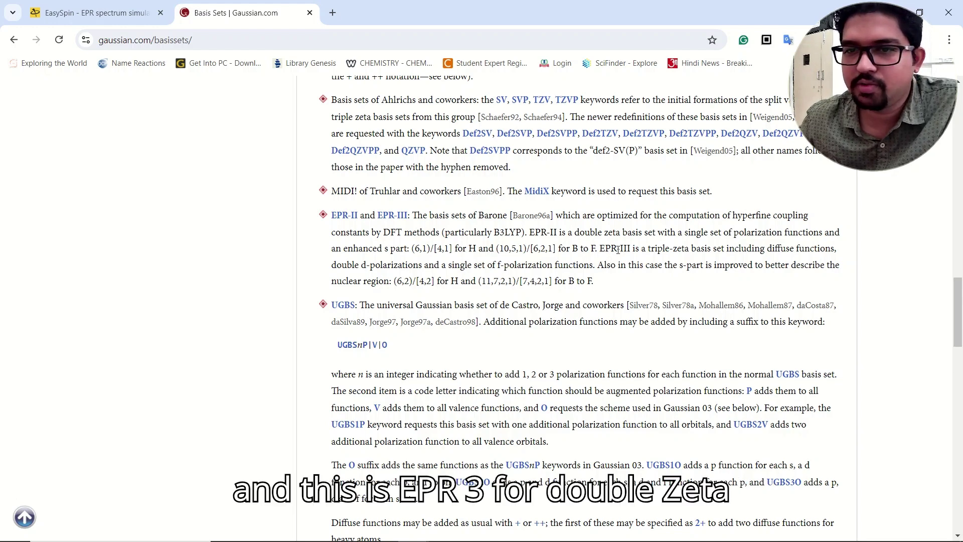
Highlight the sentence calling EPR-III triple-zeta, then return to the Notepad++ route-line draft.
{"action": "left_click_drag", "start_coordinate": [600, 248], "coordinate": [697, 248]}
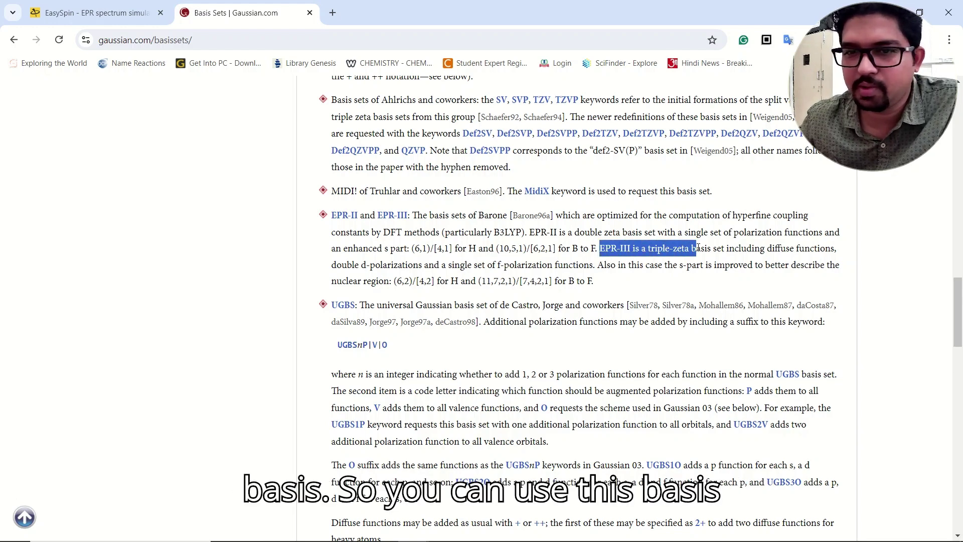
{"action": "left_click", "coordinate": [588, 264]}
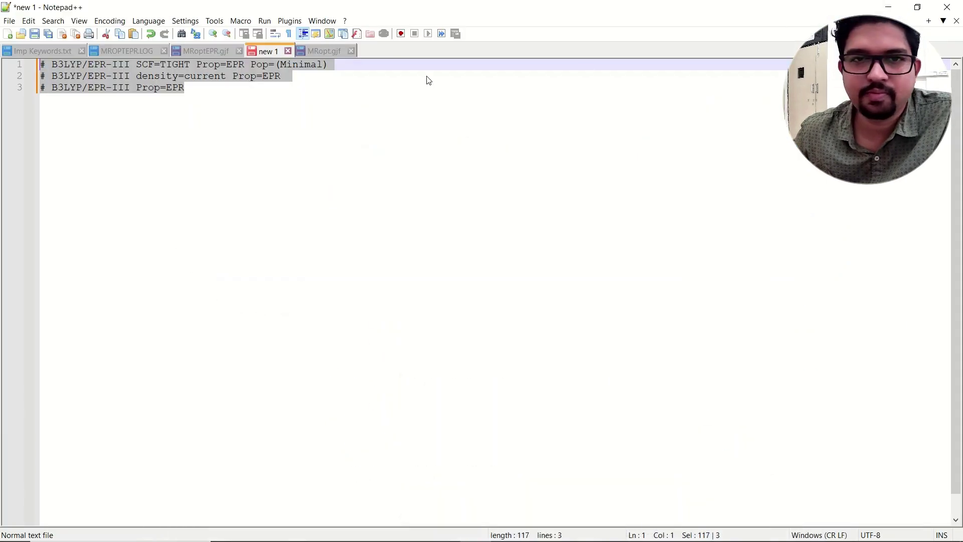
{"action": "left_click", "coordinate": [373, 158]}
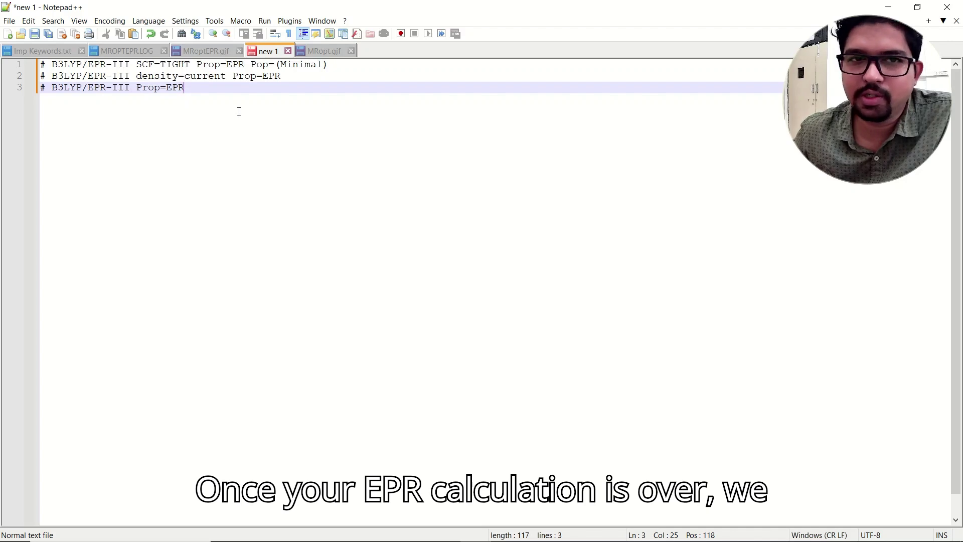
Open MROPTEPR.LOG from the EPR folder using Edit with Notepad++.
{"action": "left_click", "coordinate": [128, 51]}
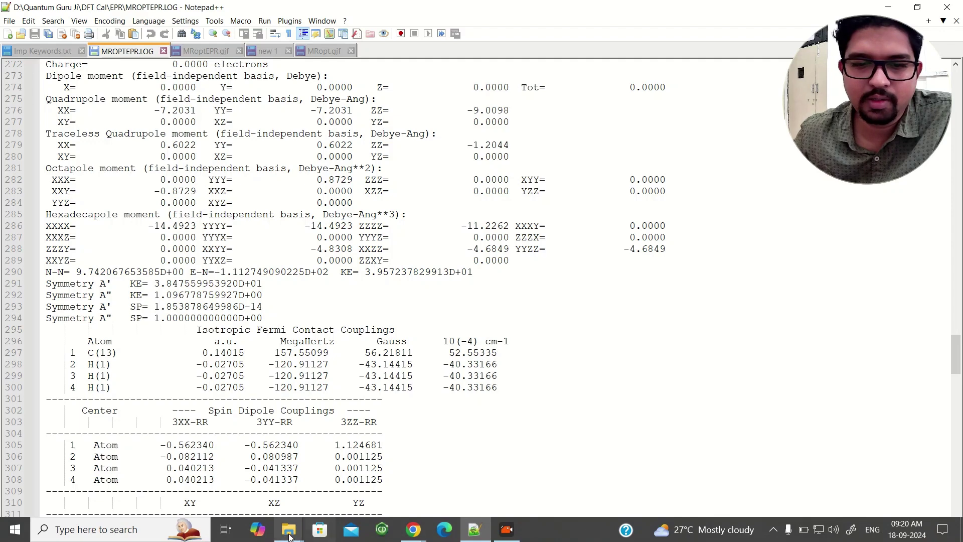
{"action": "mouse_move", "coordinate": [288, 529]}
{"action": "left_click", "coordinate": [221, 476]}
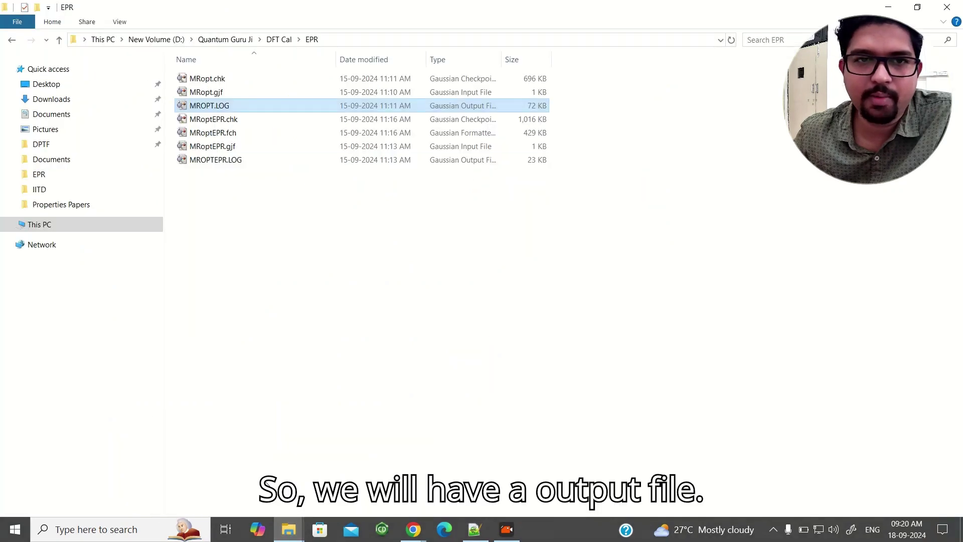
{"action": "left_click", "coordinate": [216, 161]}
{"action": "right_click", "coordinate": [215, 161]}
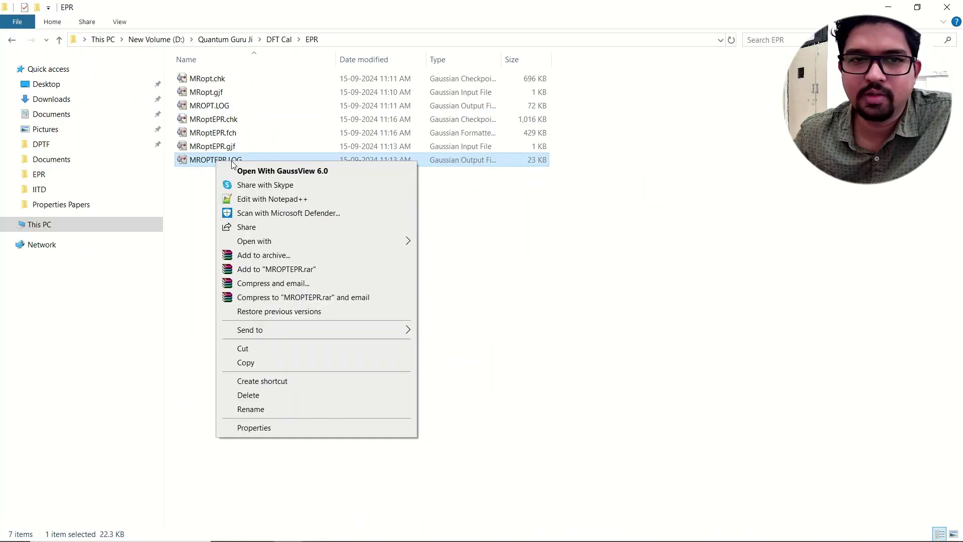
{"action": "left_click", "coordinate": [261, 199]}
{"action": "scroll", "coordinate": [281, 183], "scroll_direction": "up", "scroll_amount": 6}
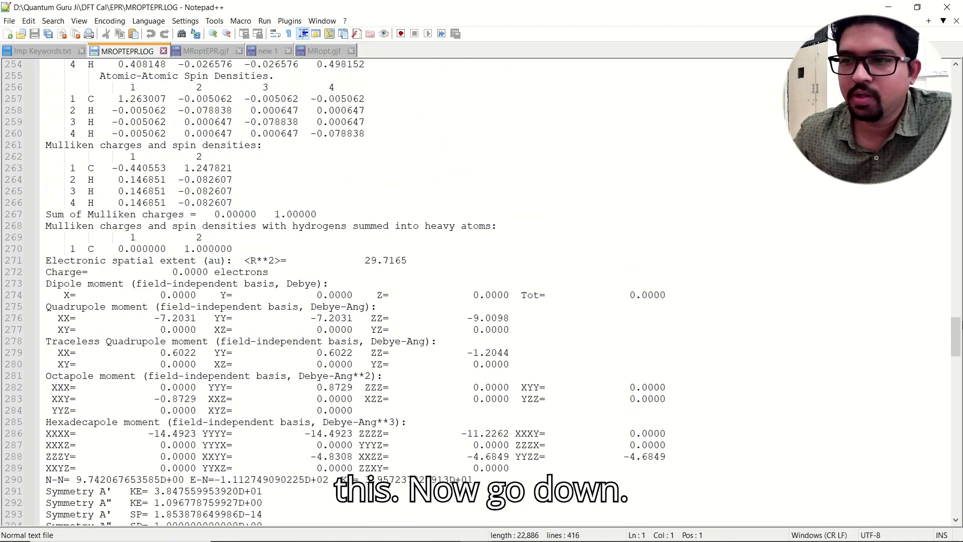
Highlight the Isotropic Fermi Contact table and C(13)'s 157.55099 MHz coupling, then scroll on.
{"action": "scroll", "coordinate": [453, 260], "scroll_direction": "down", "scroll_amount": 10}
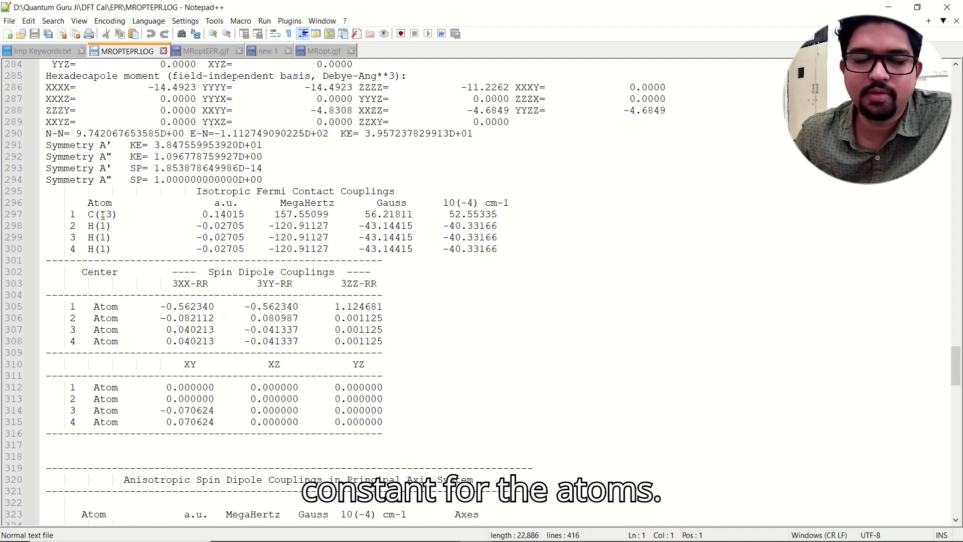
{"action": "left_click_drag", "start_coordinate": [88, 214], "coordinate": [113, 213]}
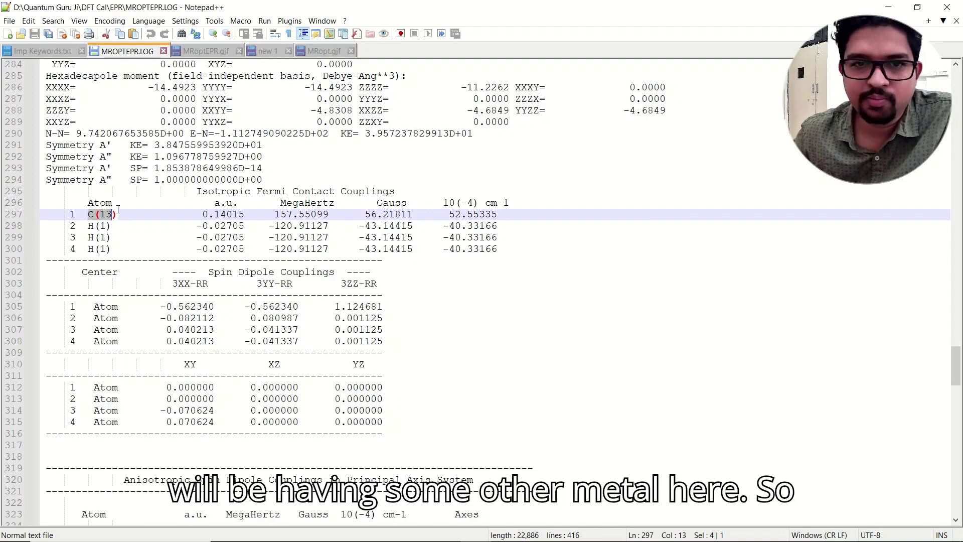
{"action": "left_click_drag", "start_coordinate": [274, 214], "coordinate": [329, 212]}
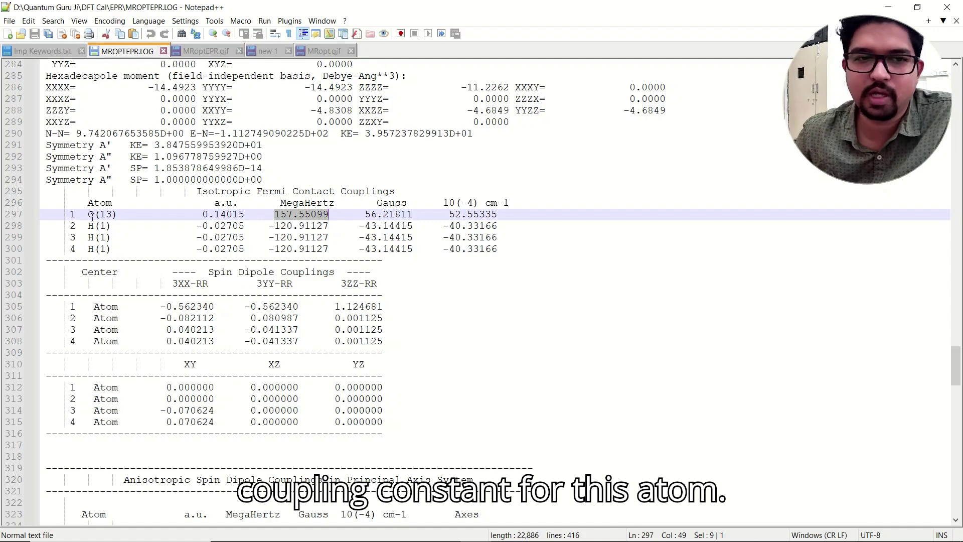
{"action": "left_click", "coordinate": [320, 211]}
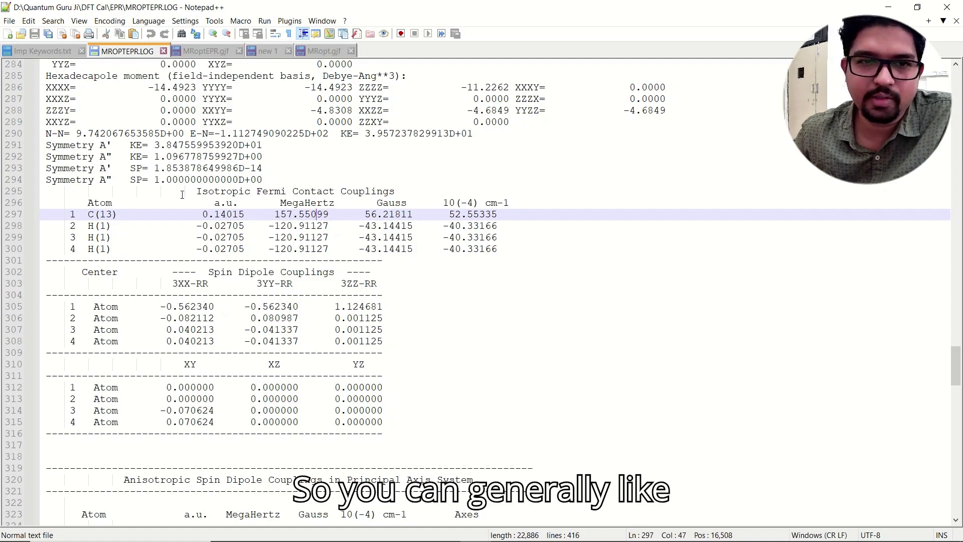
{"action": "left_click_drag", "start_coordinate": [72, 190], "coordinate": [505, 245]}
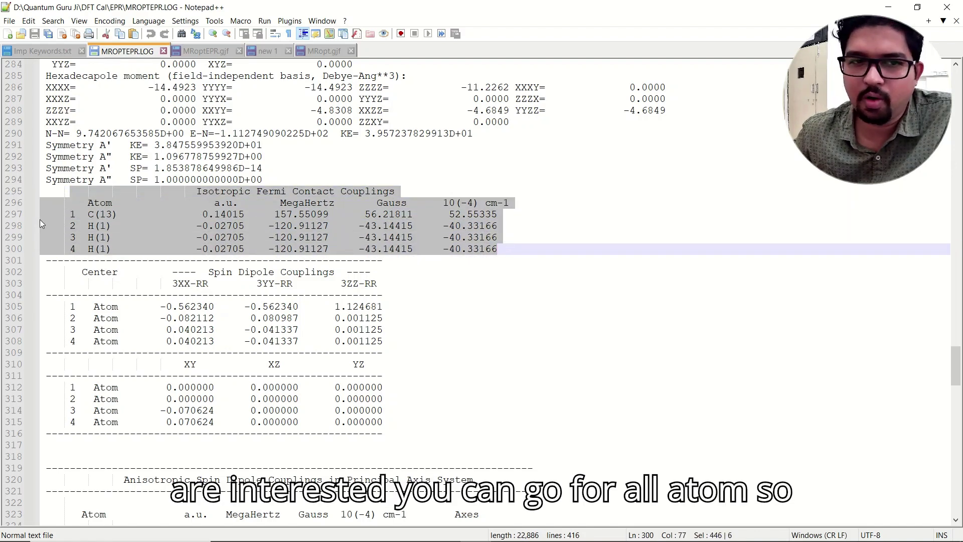
{"action": "left_click", "coordinate": [92, 214]}
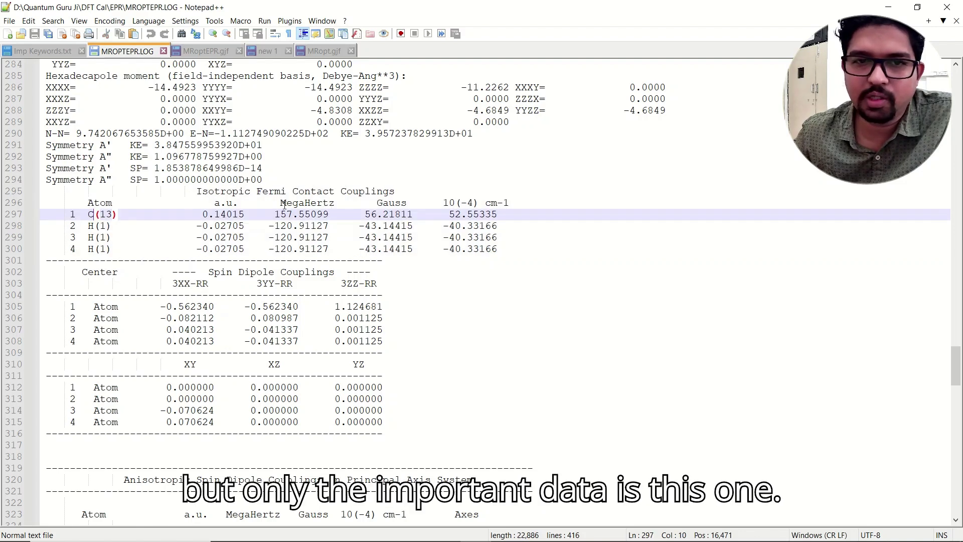
{"action": "left_click_drag", "start_coordinate": [276, 214], "coordinate": [330, 214]}
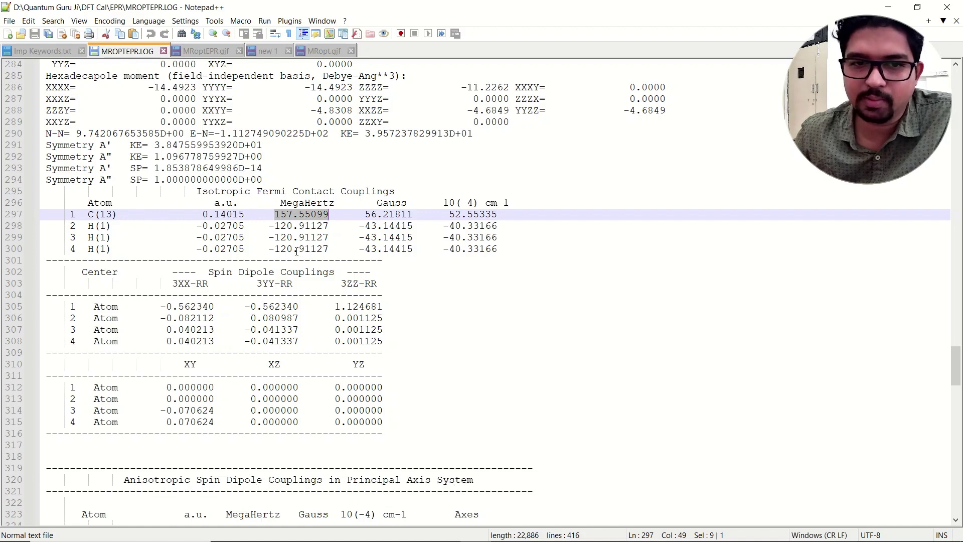
{"action": "scroll", "coordinate": [321, 239], "scroll_direction": "down", "scroll_amount": 6}
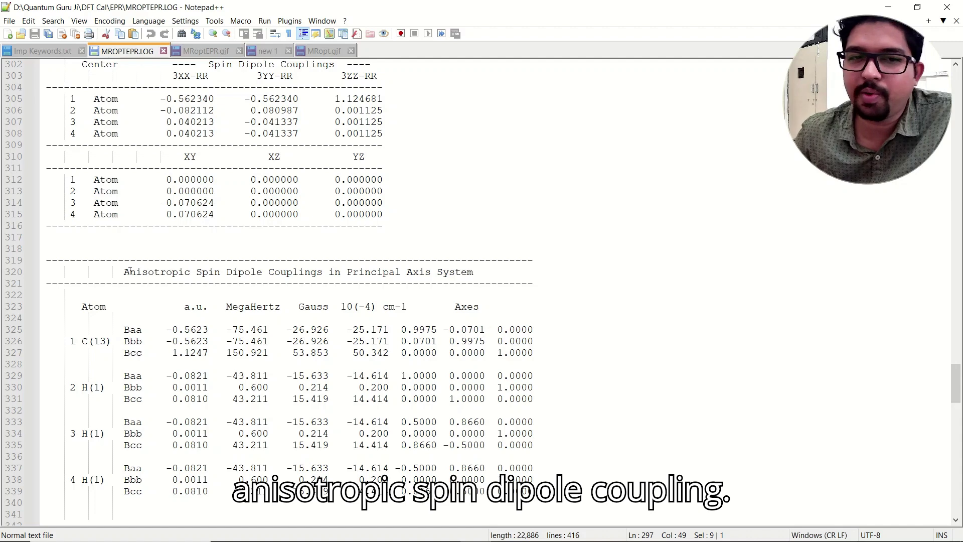
Highlight the C(13) anisotropic couplings Baa, Bbb, Bcc: -75.461, -75.461 and 150.921 MHz.
{"action": "scroll", "coordinate": [286, 275], "scroll_direction": "down", "scroll_amount": 1}
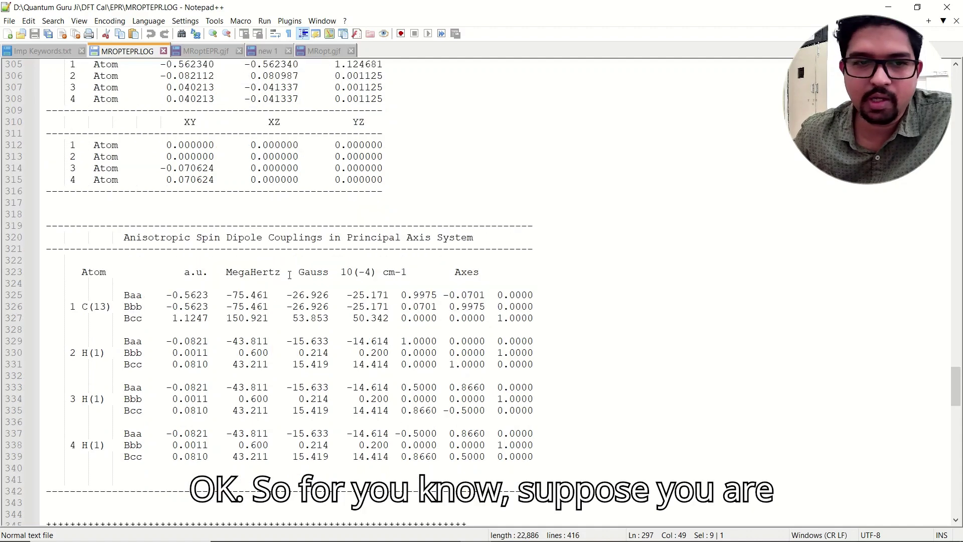
{"action": "left_click_drag", "start_coordinate": [87, 308], "coordinate": [84, 308]}
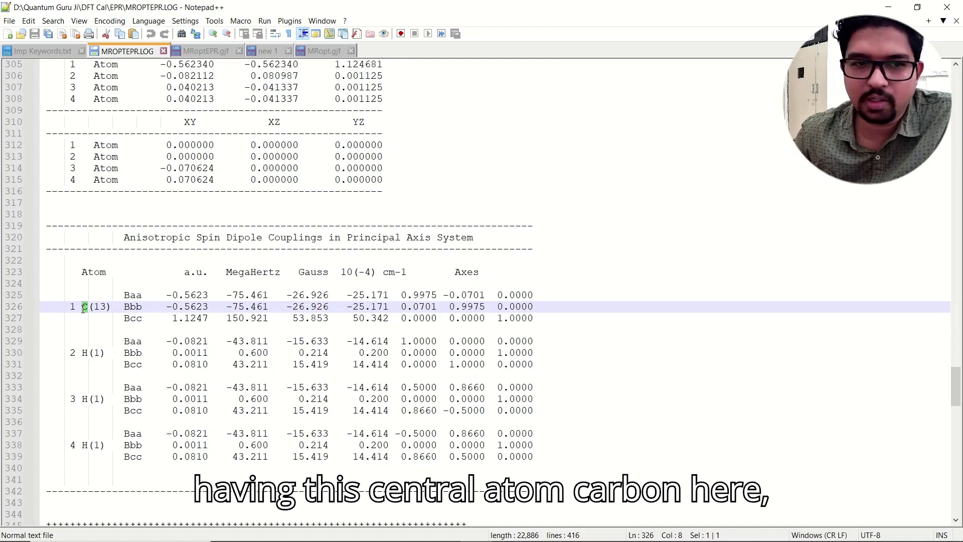
{"action": "scroll", "coordinate": [254, 270], "scroll_direction": "down", "scroll_amount": 1}
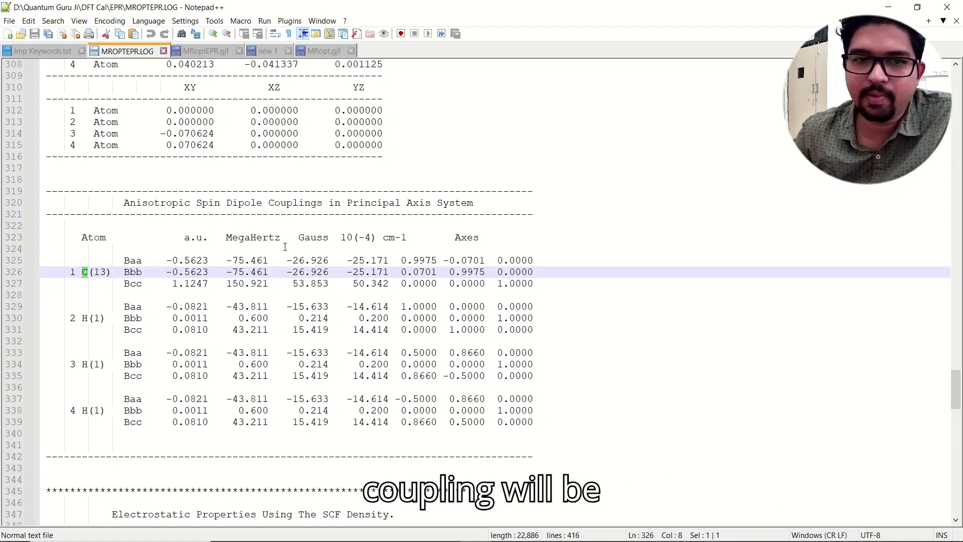
{"action": "left_click_drag", "start_coordinate": [227, 260], "coordinate": [266, 260]}
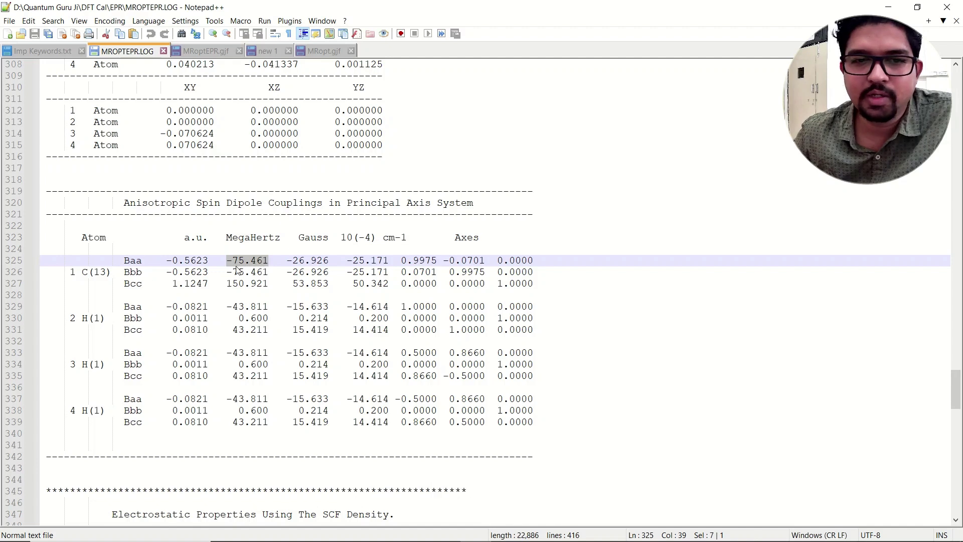
{"action": "mouse_move", "coordinate": [227, 260]}
{"action": "left_mouse_down"}
{"action": "mouse_move", "coordinate": [270, 284]}
{"action": "mouse_move", "coordinate": [229, 260]}
{"action": "left_mouse_up"}
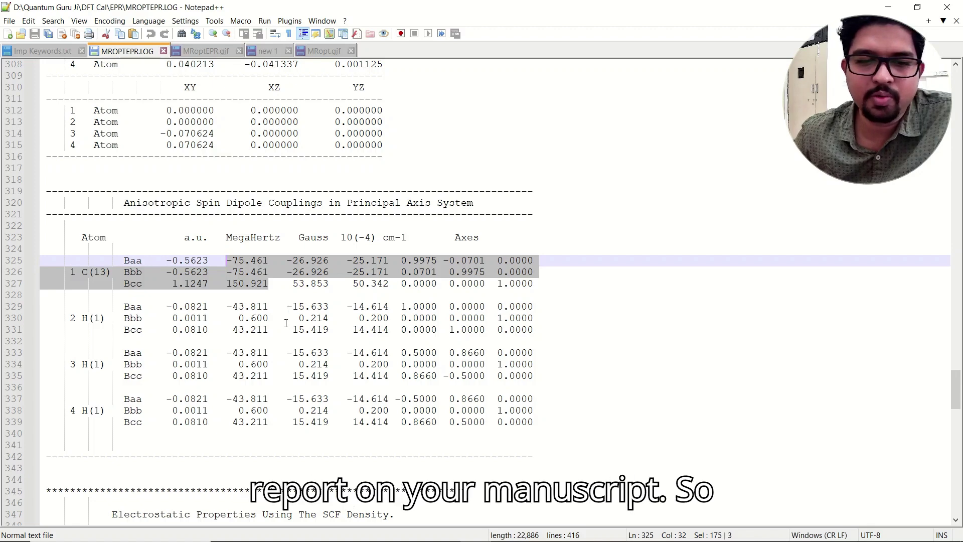
{"action": "scroll", "coordinate": [286, 323], "scroll_direction": "down", "scroll_amount": 5}
{"action": "scroll", "coordinate": [286, 323], "scroll_direction": "down", "scroll_amount": 3}
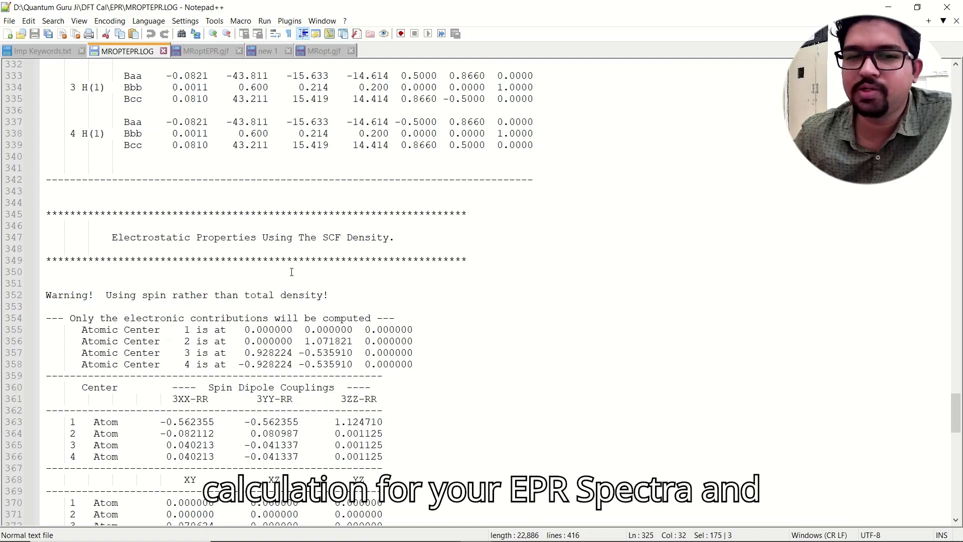
Review the rest of MROPTEPR.LOG, then minimize Notepad++ to reveal the seven-file EPR folder.
{"action": "scroll", "coordinate": [291, 272], "scroll_direction": "down", "scroll_amount": 7}
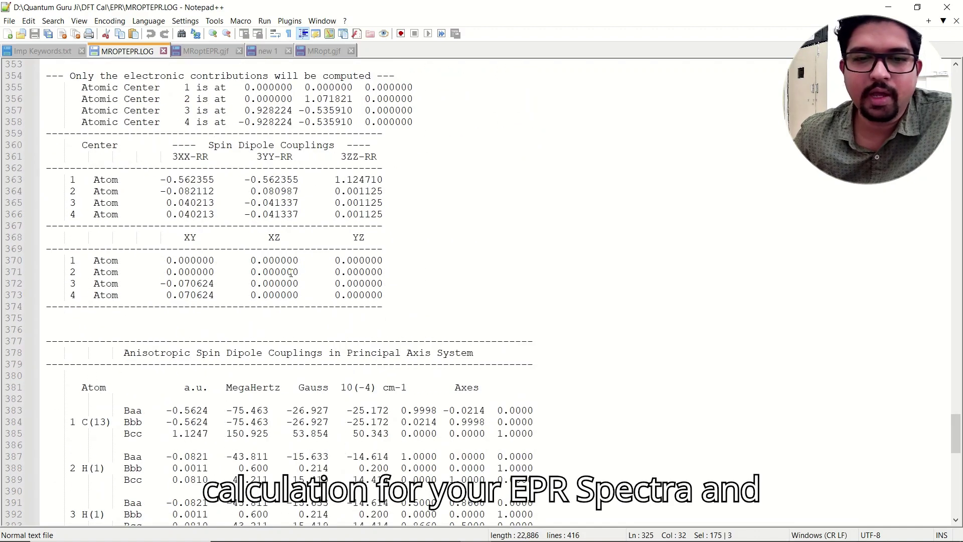
{"action": "scroll", "coordinate": [290, 272], "scroll_direction": "up", "scroll_amount": 7}
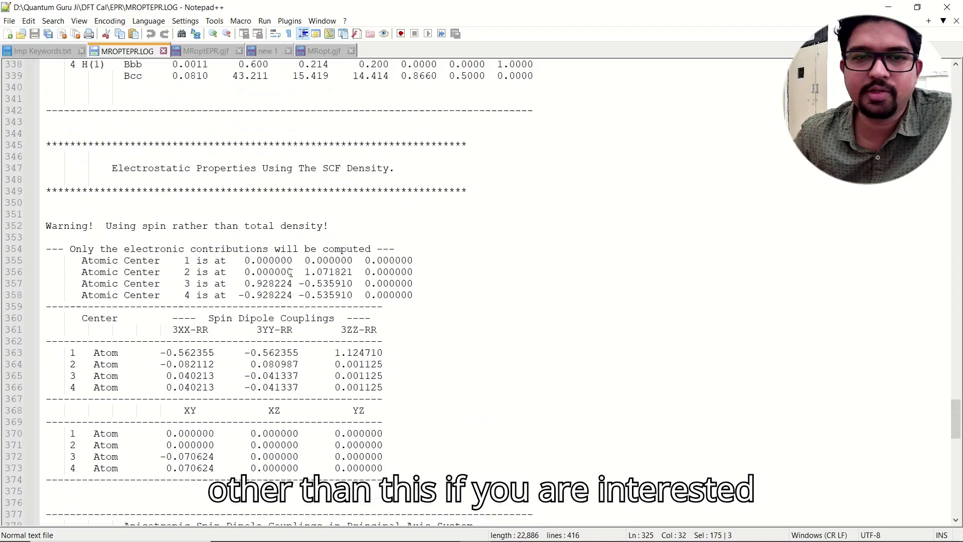
{"action": "scroll", "coordinate": [289, 273], "scroll_direction": "down", "scroll_amount": 14}
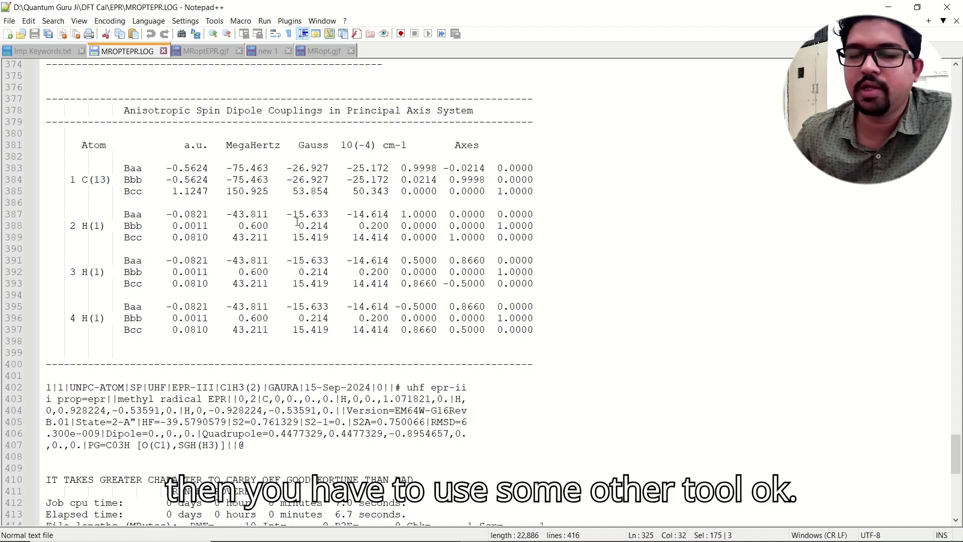
{"action": "scroll", "coordinate": [297, 222], "scroll_direction": "up", "scroll_amount": 20}
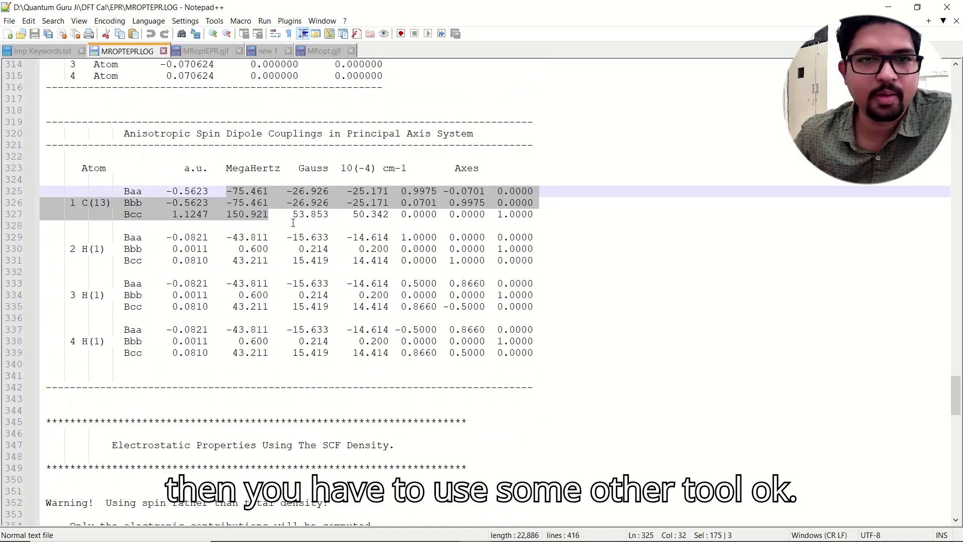
{"action": "scroll", "coordinate": [292, 222], "scroll_direction": "down", "scroll_amount": 13}
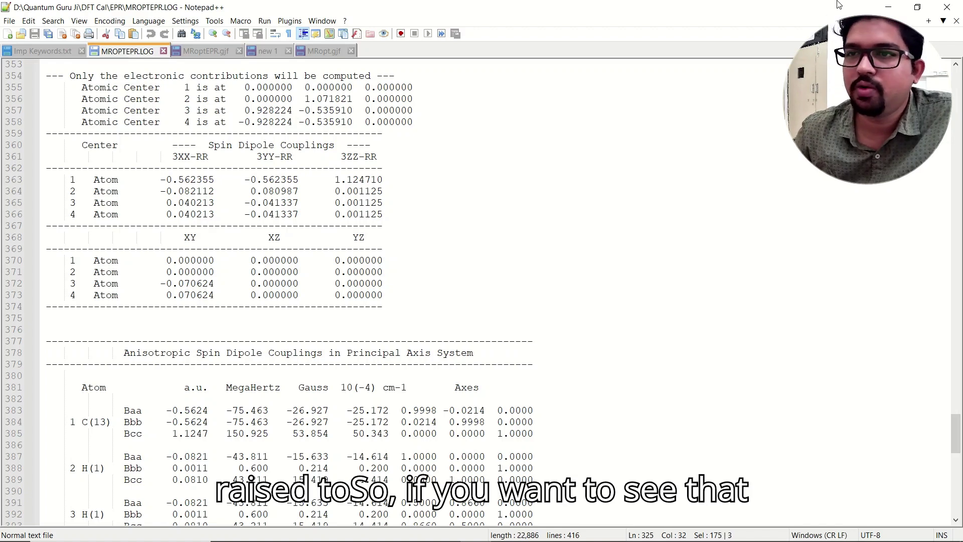
{"action": "left_click", "coordinate": [886, 7]}
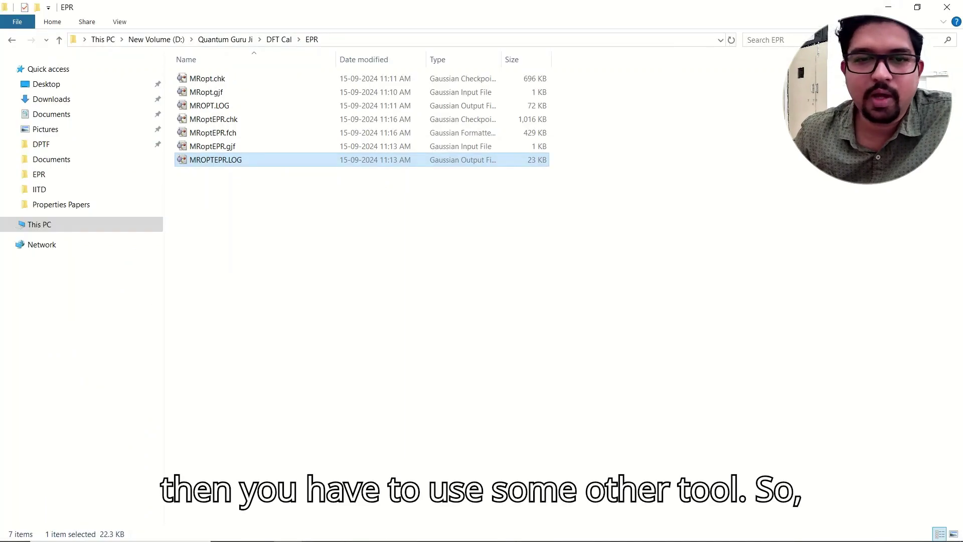
Return to Chrome and switch to the easyspin.org homepage tab.
{"action": "left_click", "coordinate": [413, 529]}
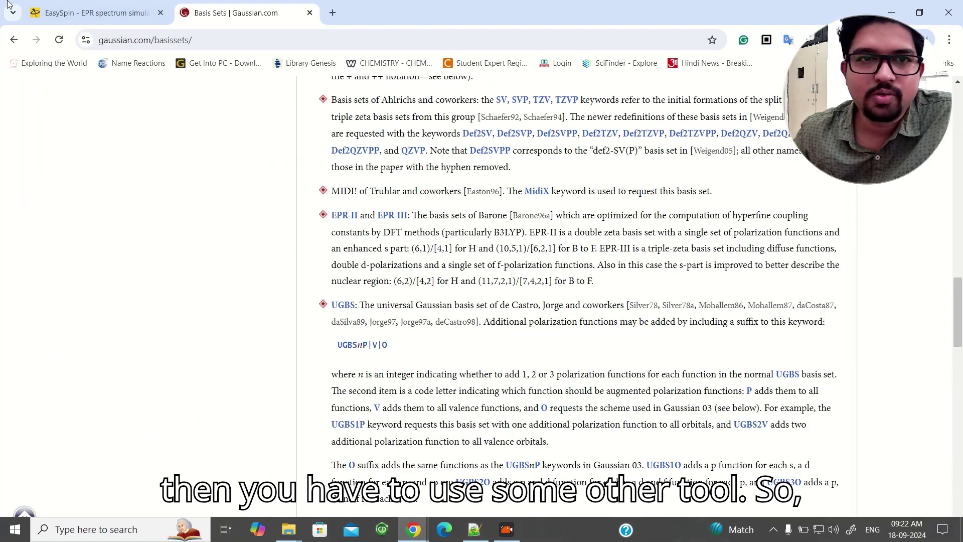
{"action": "left_click", "coordinate": [95, 13]}
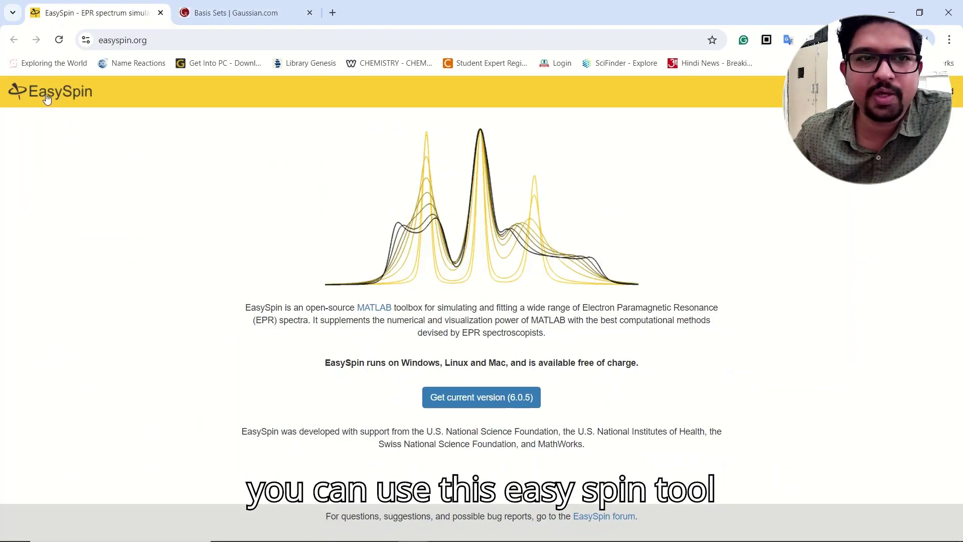